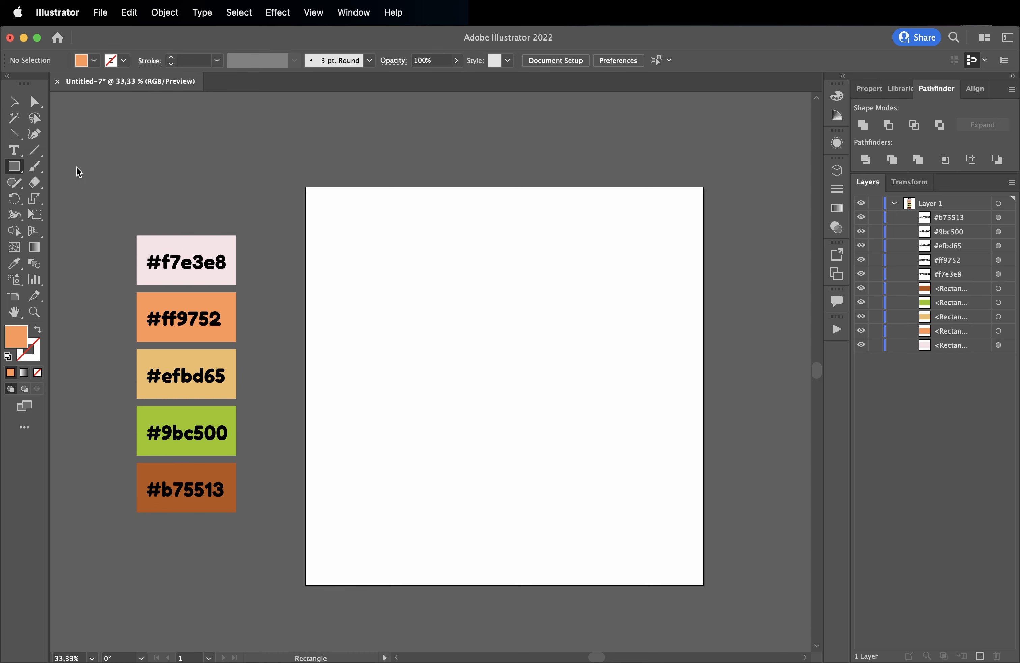
Step: Create a 1000 × 1000 px rectangle and align it to cover the artboard
{"action": "left_click", "coordinate": [492, 358]}
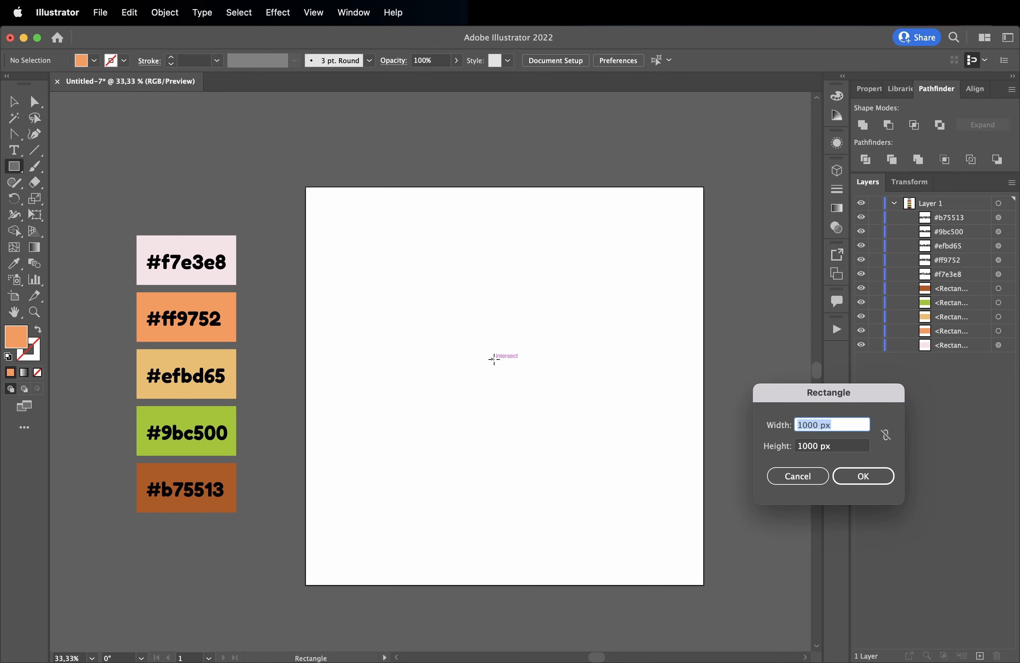
{"action": "left_click", "coordinate": [868, 475]}
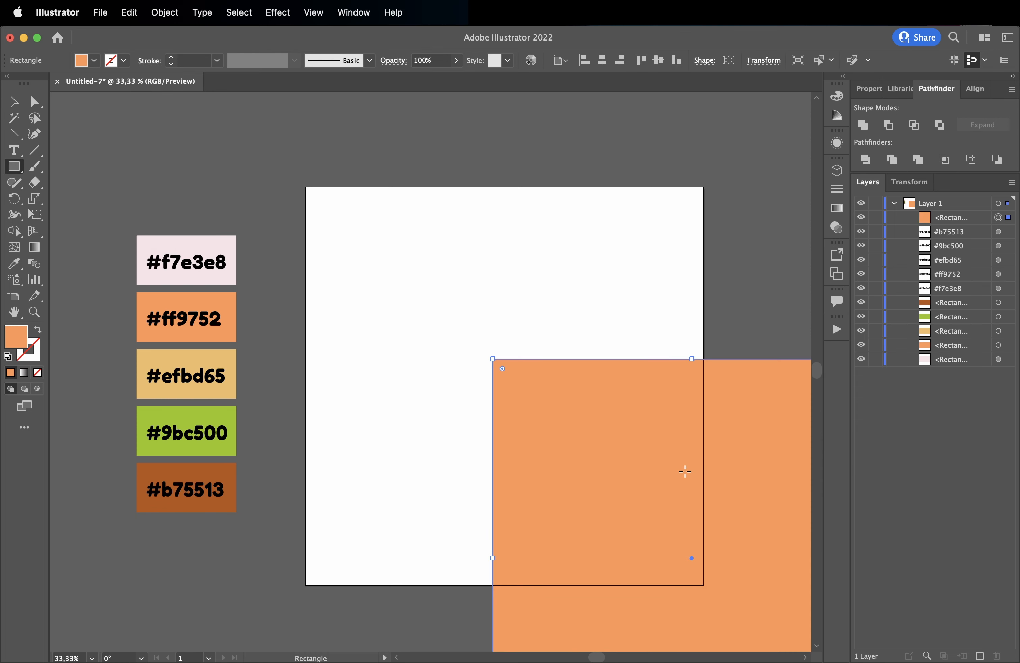
{"action": "key", "text": "v"}
{"action": "left_click_drag", "start_coordinate": [540, 409], "coordinate": [353, 237]}
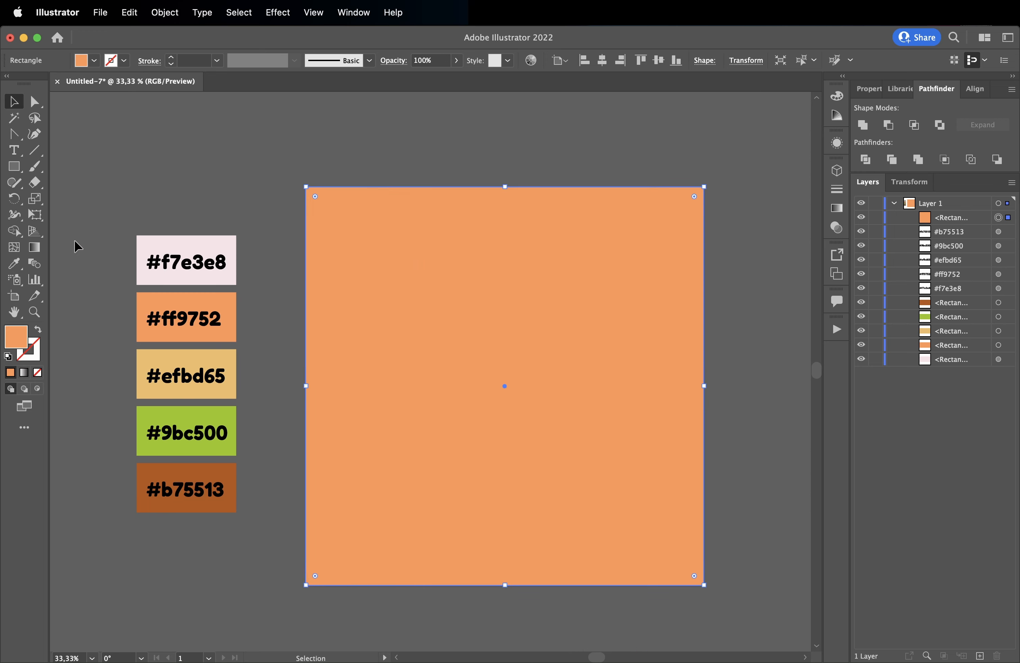
Step: Fill the background square with the #f7e3e8 swatch colour and lock it
{"action": "key", "text": "i"}
{"action": "left_click", "coordinate": [218, 248]}
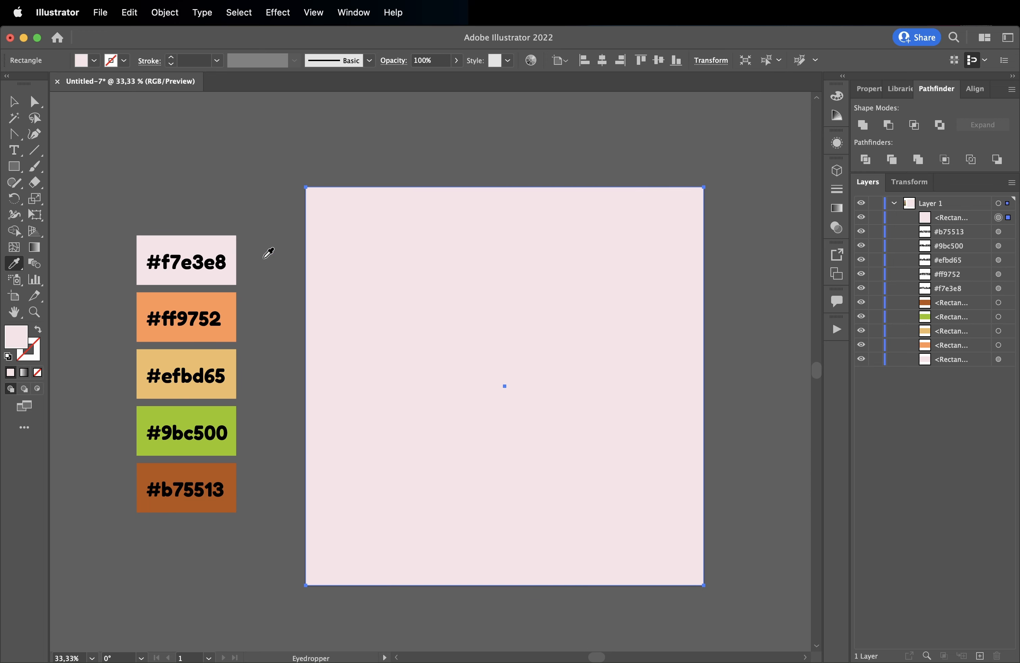
{"action": "key", "text": "super+2"}
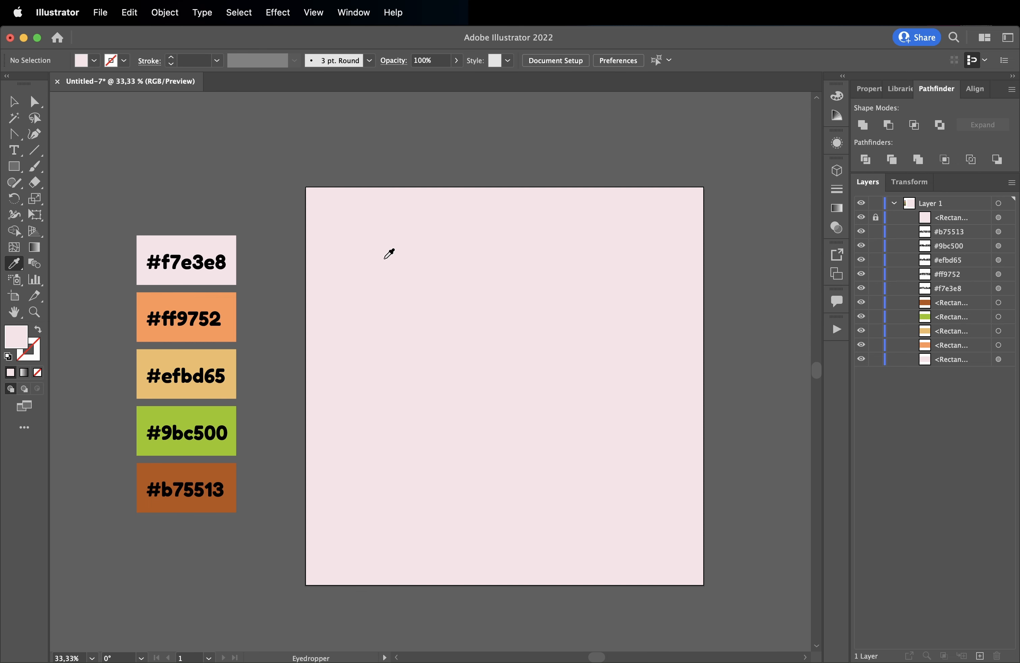
Step: Create a 285 × 455 px ellipse on the artboard and fill it with the #ff9752 swatch colour
{"action": "key", "text": "l"}
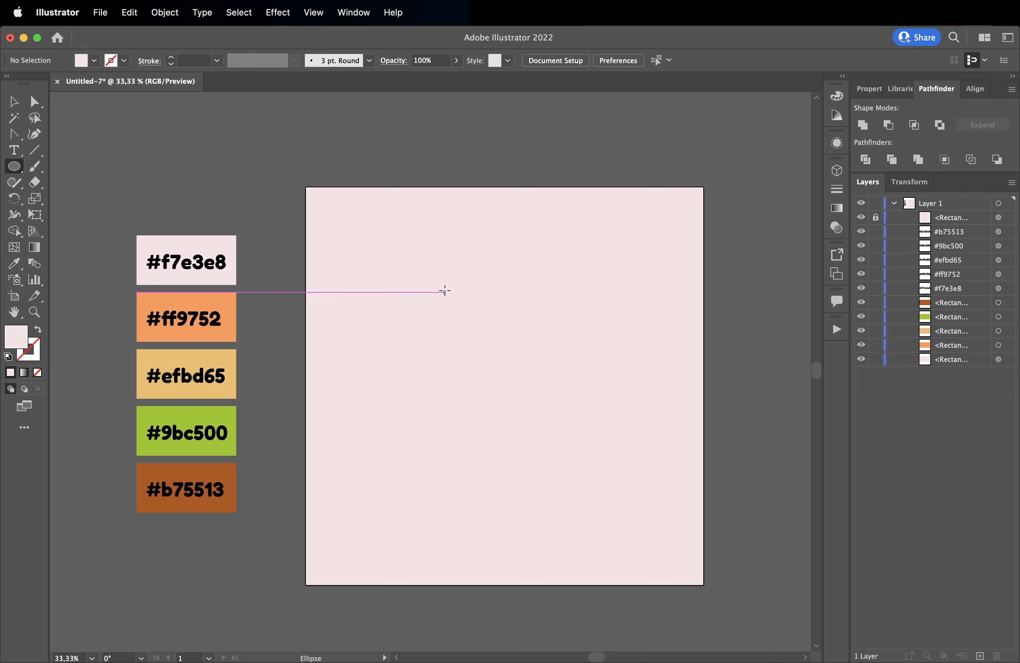
{"action": "key", "text": "l"}
{"action": "left_click", "coordinate": [440, 293]}
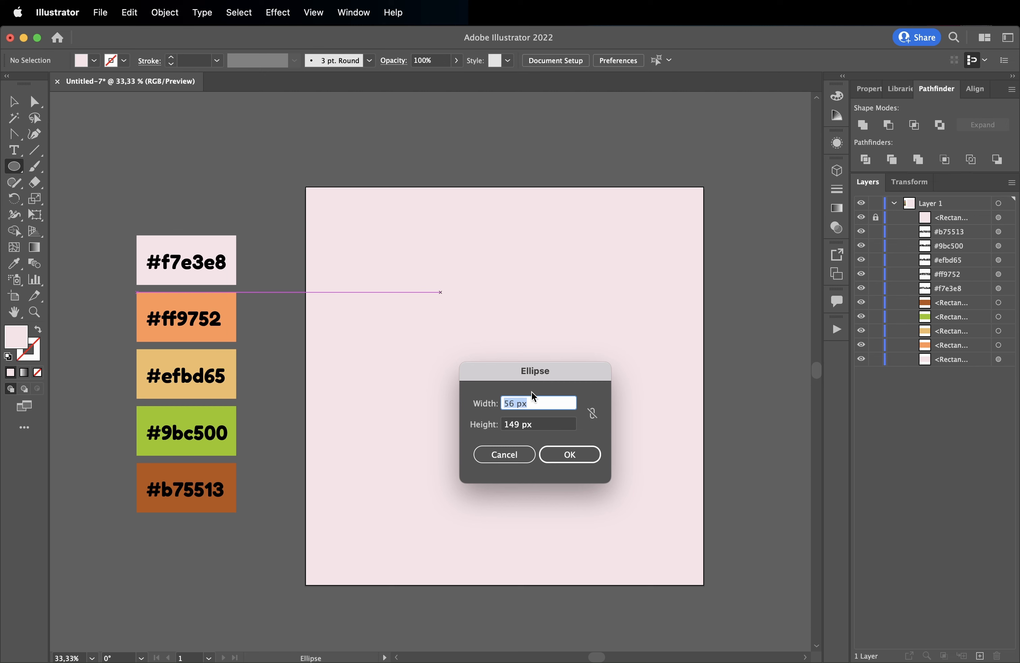
{"action": "type", "text": "285"}
{"action": "key", "text": "Tab"}
{"action": "type", "text": "455"}
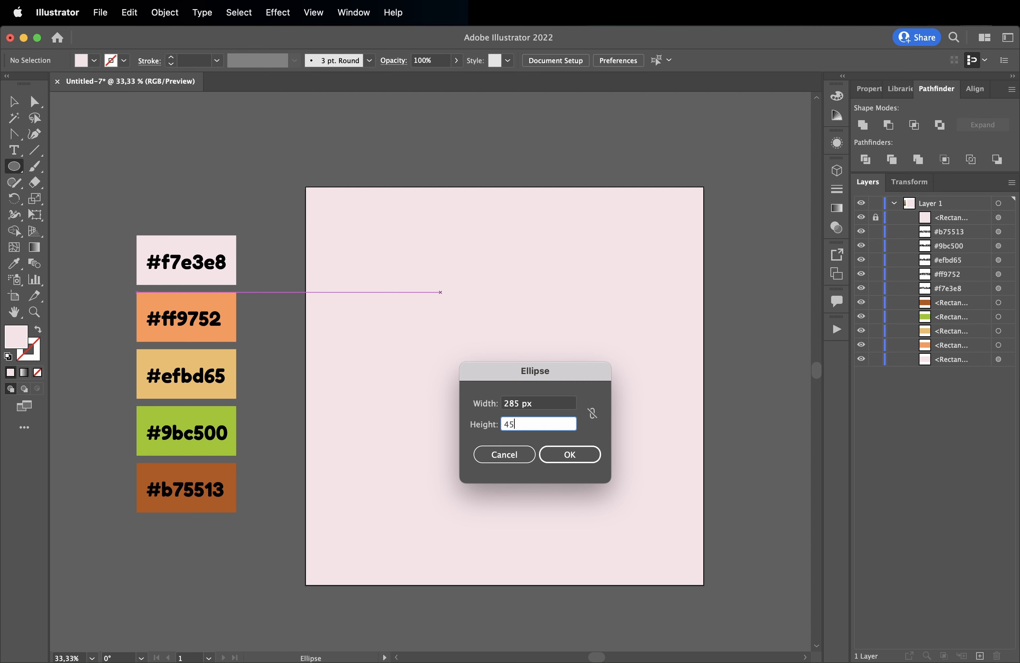
{"action": "left_click", "coordinate": [572, 454]}
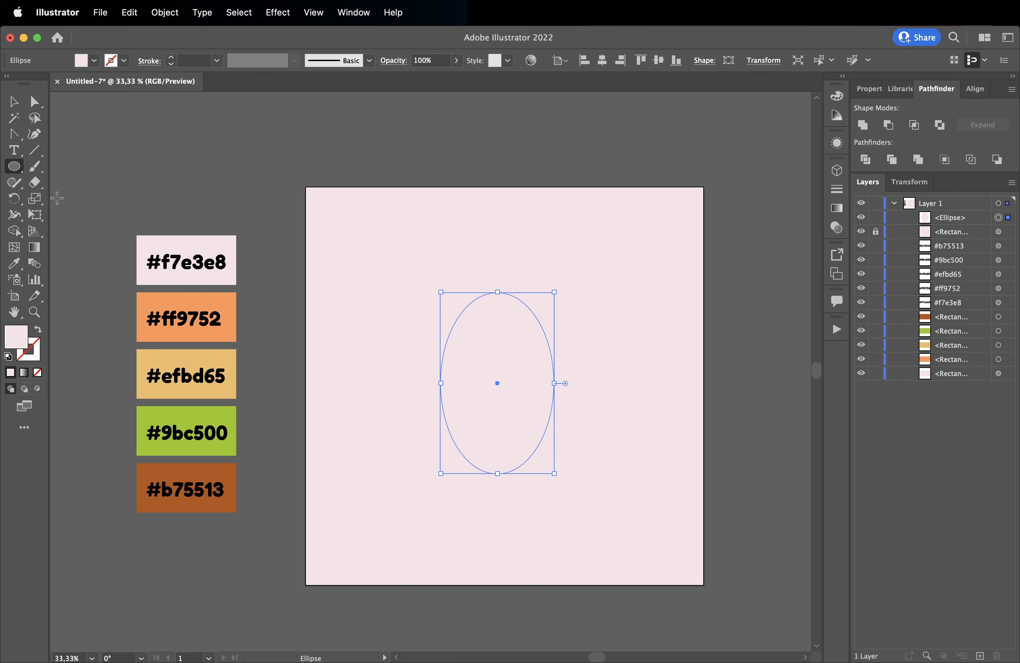
{"action": "left_click", "coordinate": [14, 263]}
{"action": "left_click", "coordinate": [232, 297]}
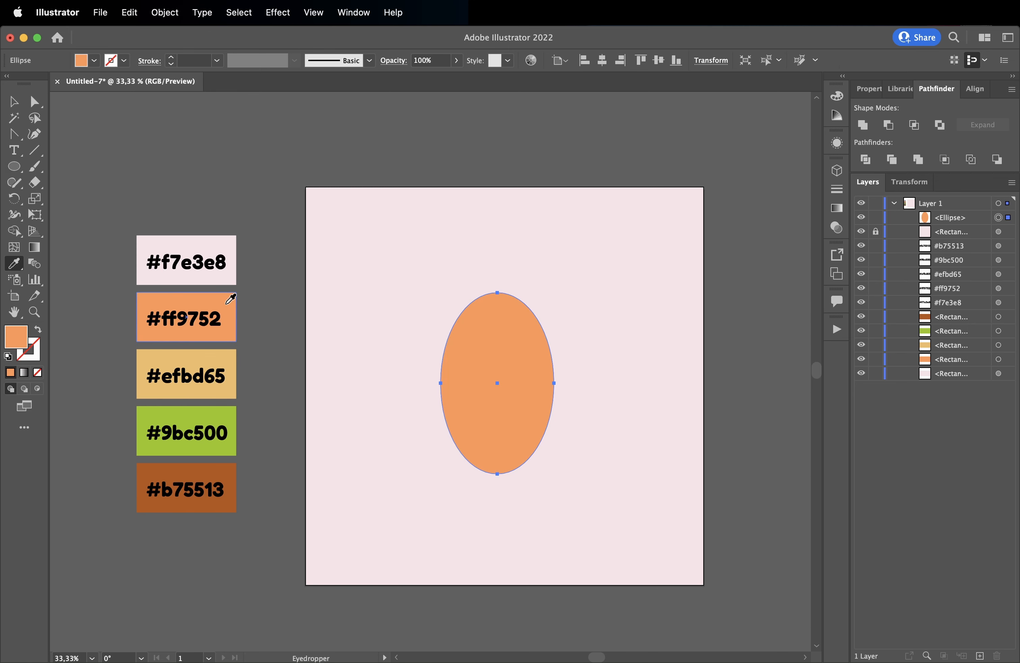
Step: Convert the ellipse's bottom anchor to a corner with the Anchor Point tool and pull out short horizontal handles to round the tip slightly
{"action": "key", "text": "l"}
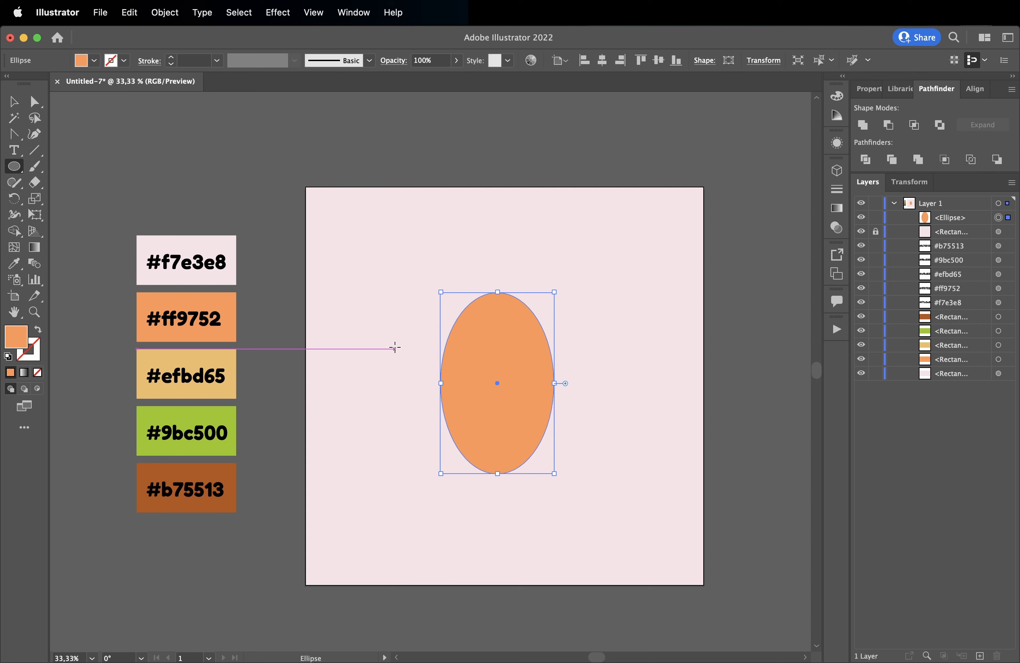
{"action": "key", "text": "shift+c"}
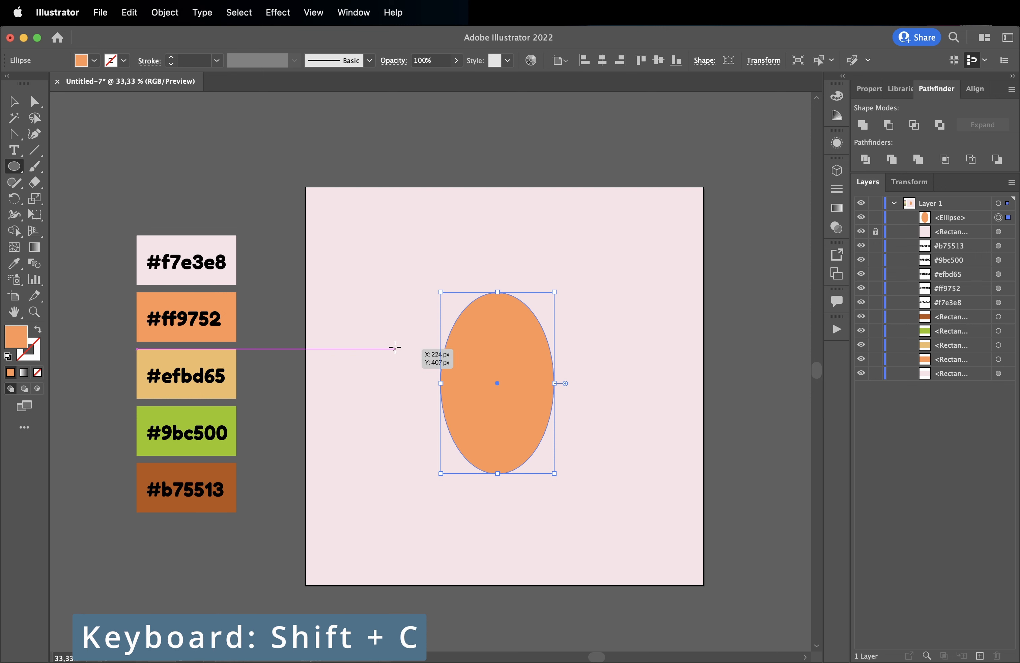
{"action": "key", "text": "shift+c"}
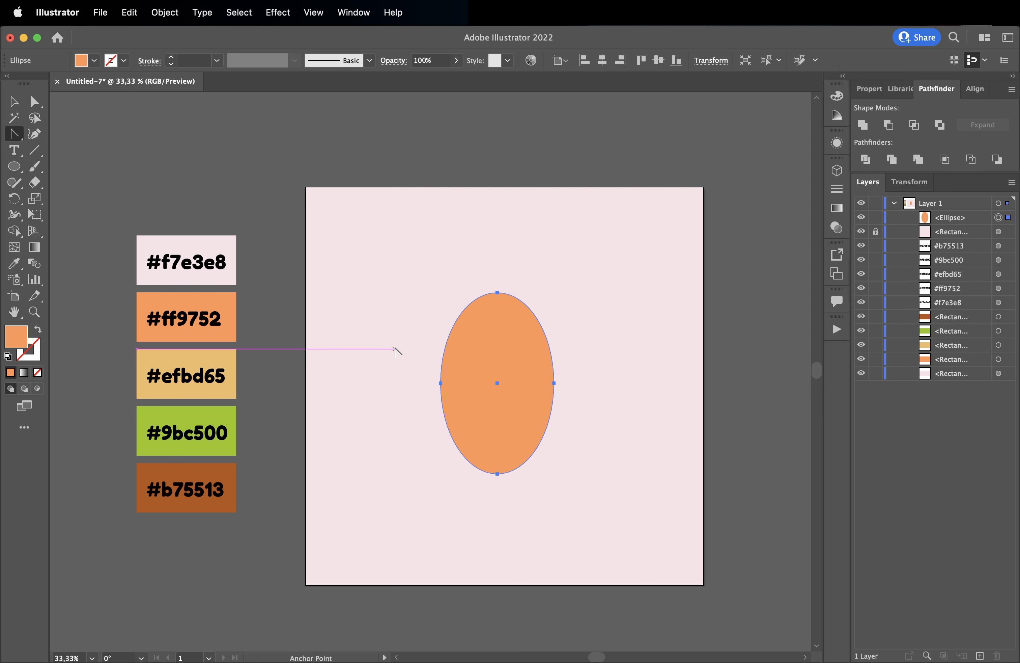
{"action": "left_click", "coordinate": [497, 473]}
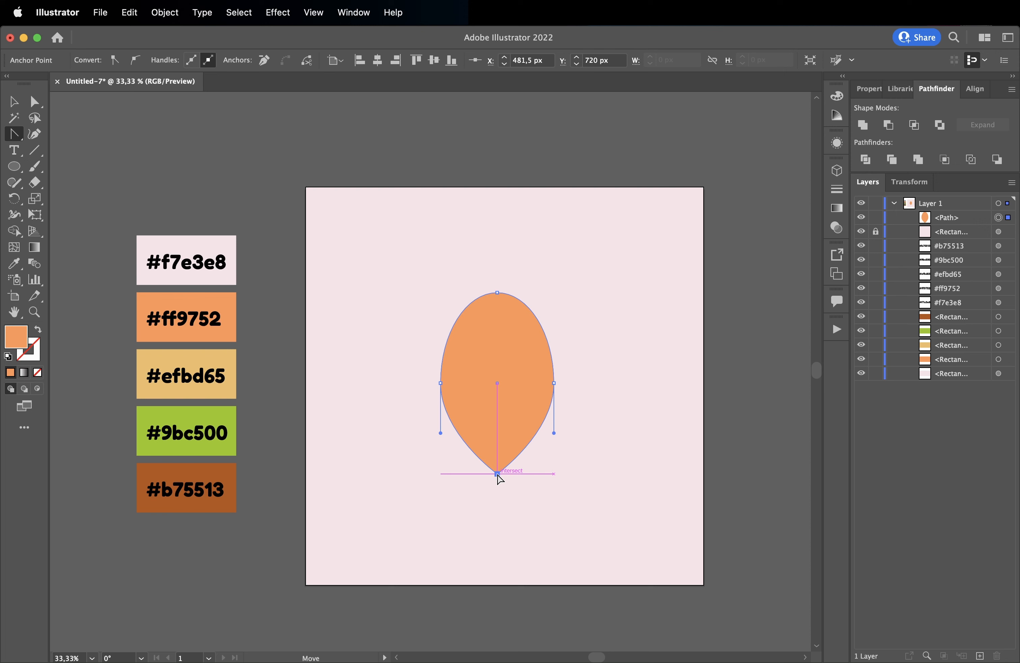
{"action": "left_click_drag", "start_coordinate": [498, 475], "coordinate": [480, 472]}
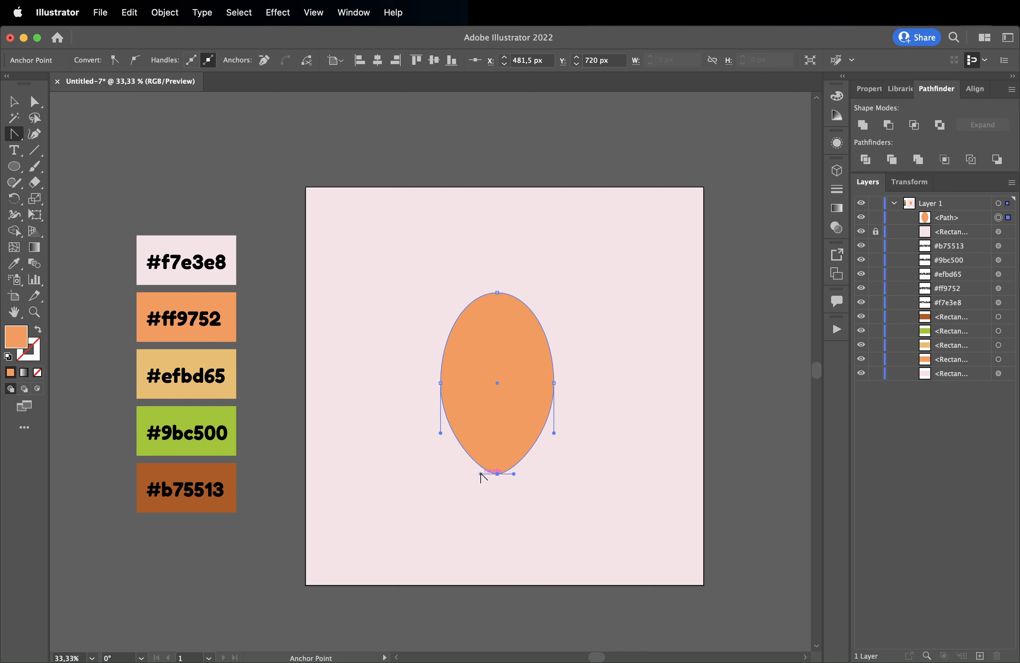
Step: Move the ellipse's left and right side anchors straight up together to form a tapered carrot body
{"action": "key", "text": "a"}
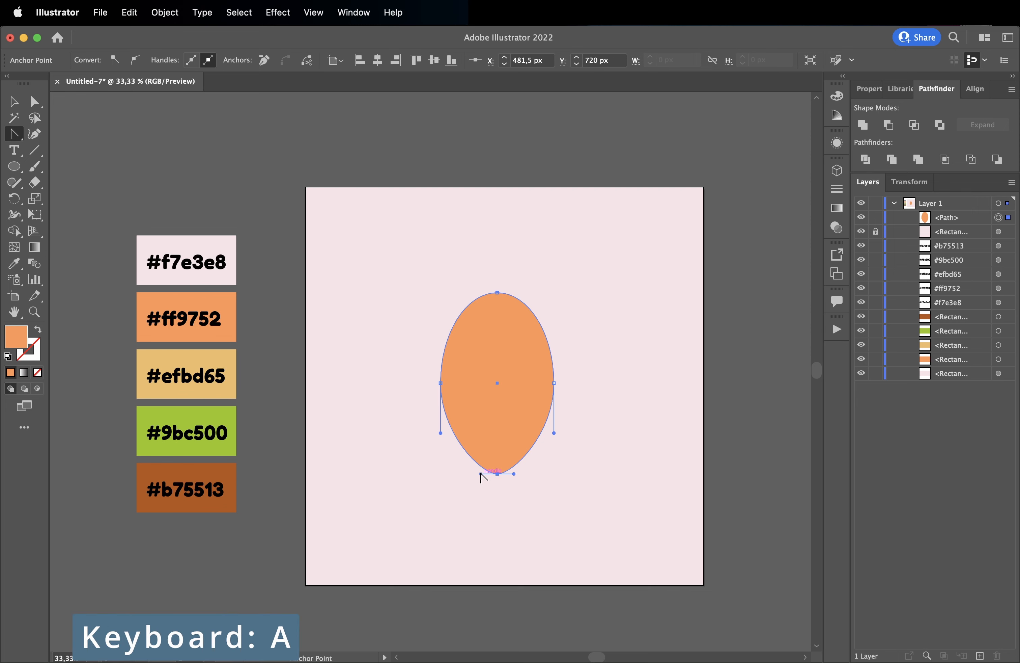
{"action": "key", "text": "a"}
{"action": "key", "text": "shift"}
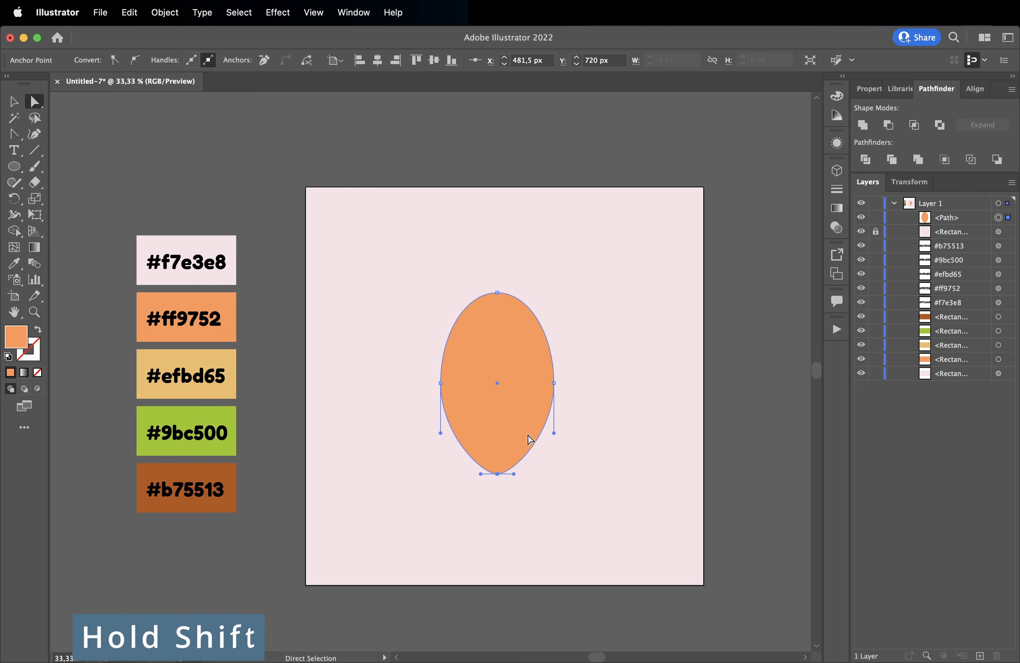
{"action": "left_click_drag", "start_coordinate": [441, 385], "coordinate": [441, 386]}
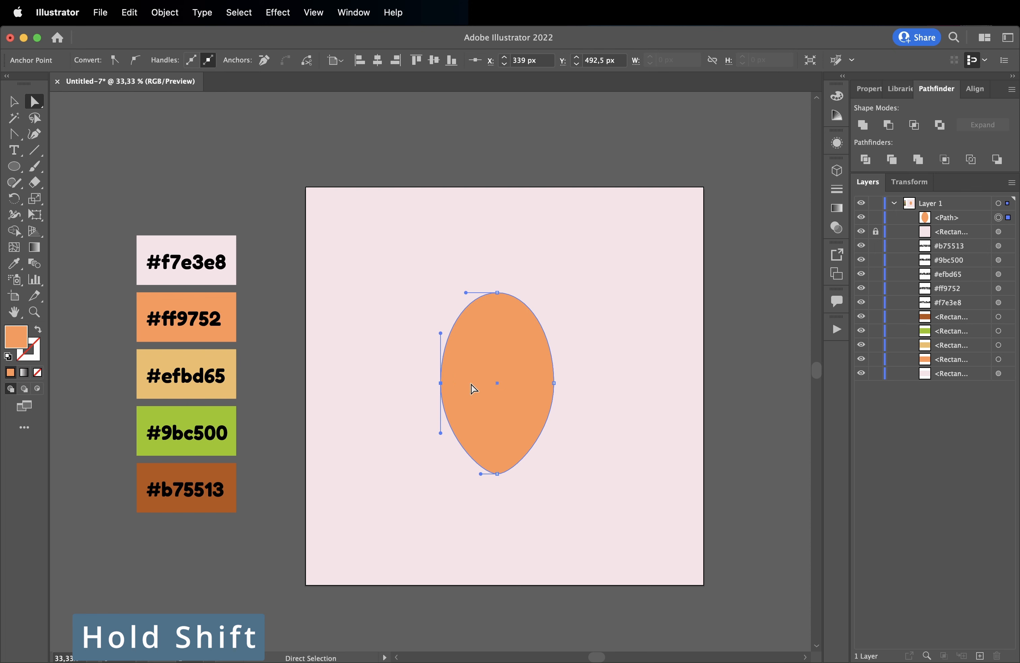
{"action": "left_click", "coordinate": [554, 383], "text": "shift"}
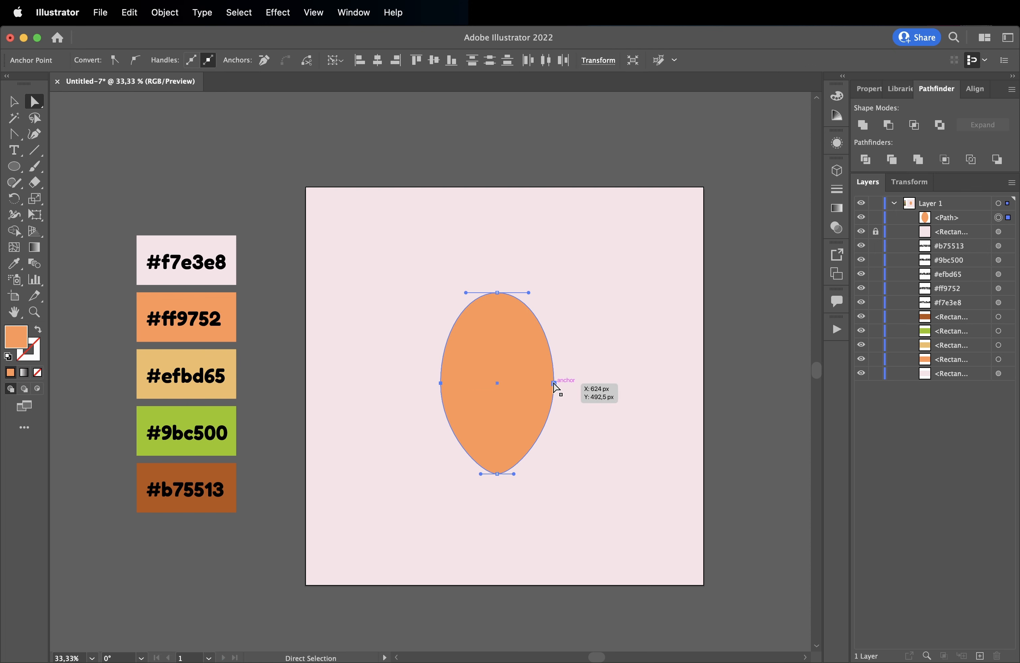
{"action": "left_click_drag", "start_coordinate": [553, 383], "coordinate": [551, 352]}
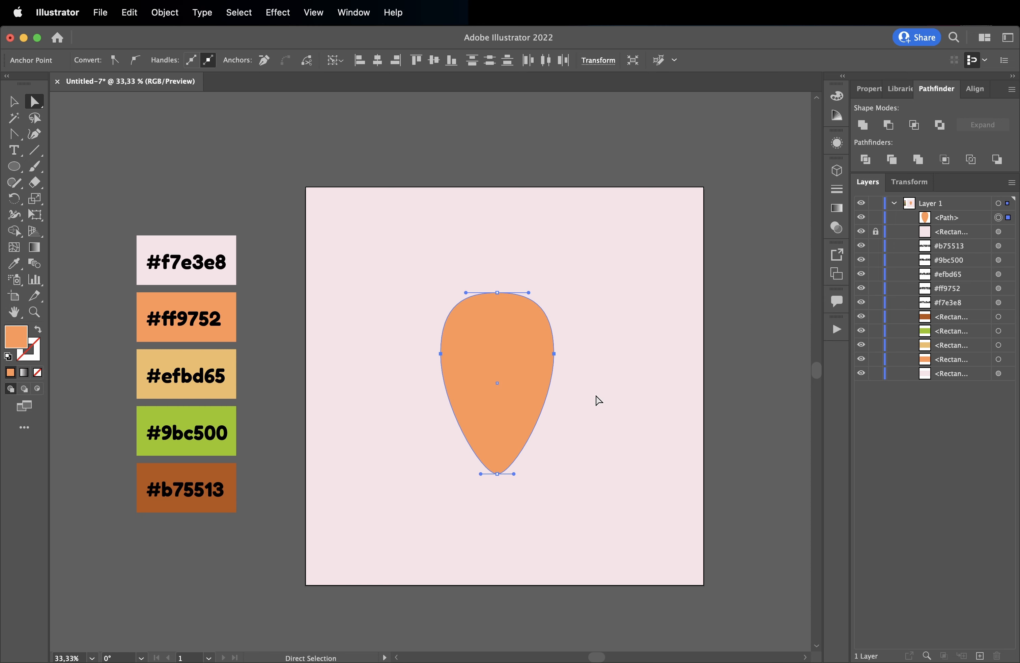
Step: Draw four narrow upright ellipses of varying heights side by side to the upper right of the carrot body
{"action": "left_click", "coordinate": [14, 166]}
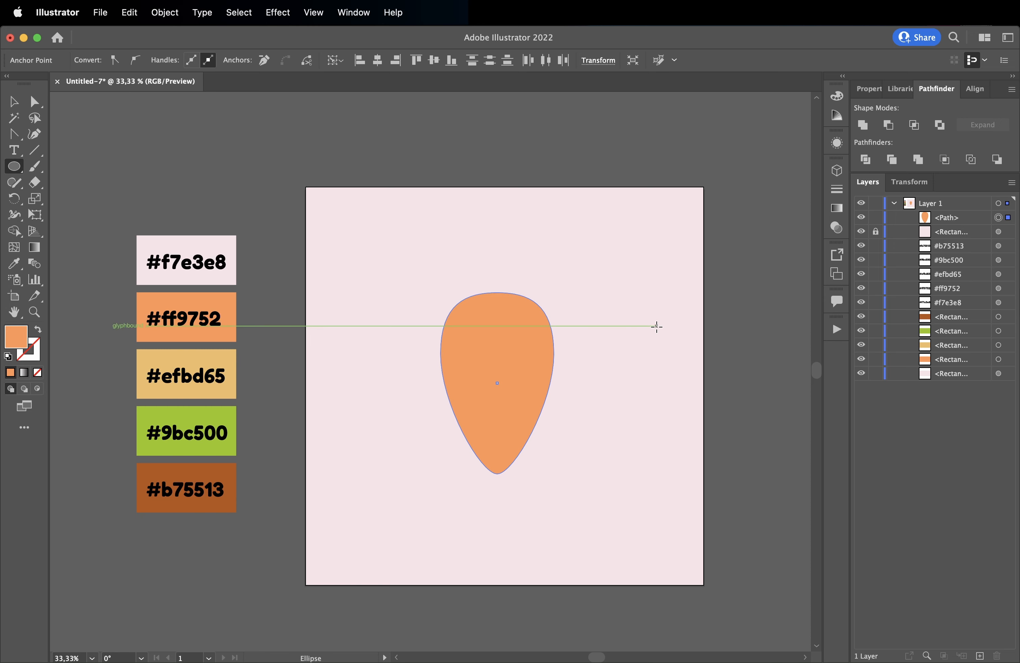
{"action": "left_click_drag", "start_coordinate": [584, 269], "coordinate": [617, 336]}
{"action": "left_click_drag", "start_coordinate": [616, 260], "coordinate": [650, 336]}
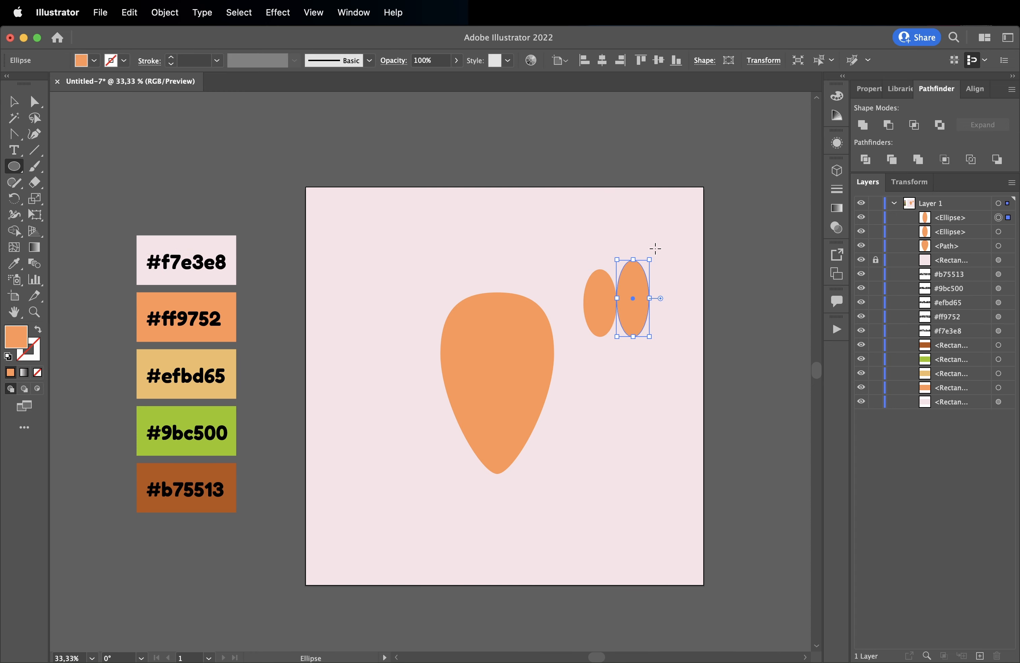
{"action": "left_click_drag", "start_coordinate": [656, 248], "coordinate": [681, 333]}
{"action": "left_click_drag", "start_coordinate": [688, 279], "coordinate": [716, 333]}
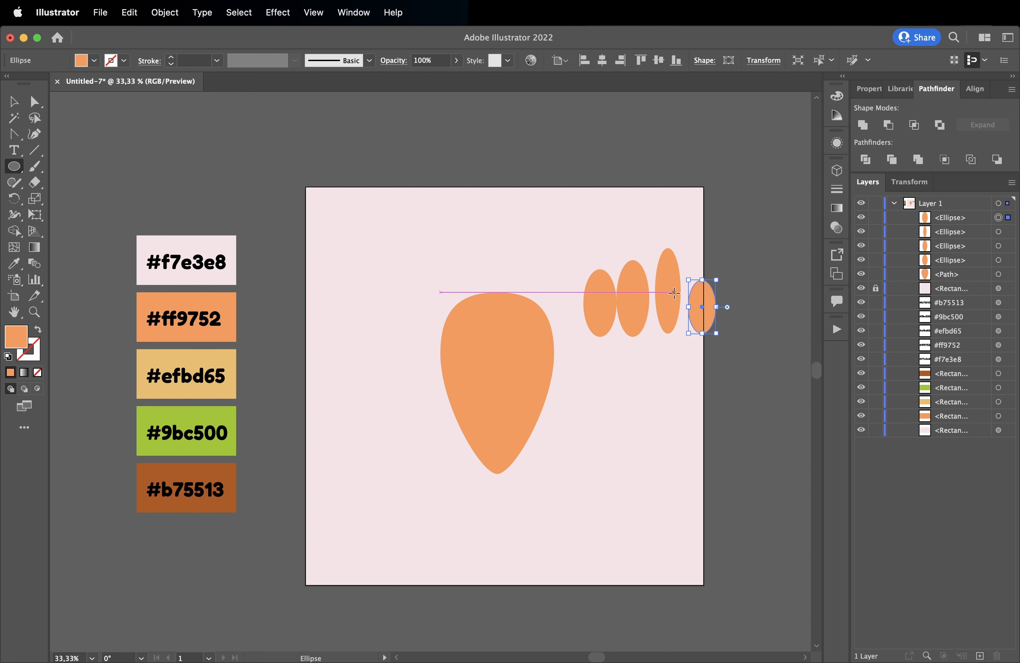
Step: Rotate and overlap the small ellipses so they fan out from a common base like carrot leaves
{"action": "key", "text": "v"}
{"action": "left_click", "coordinate": [640, 297]}
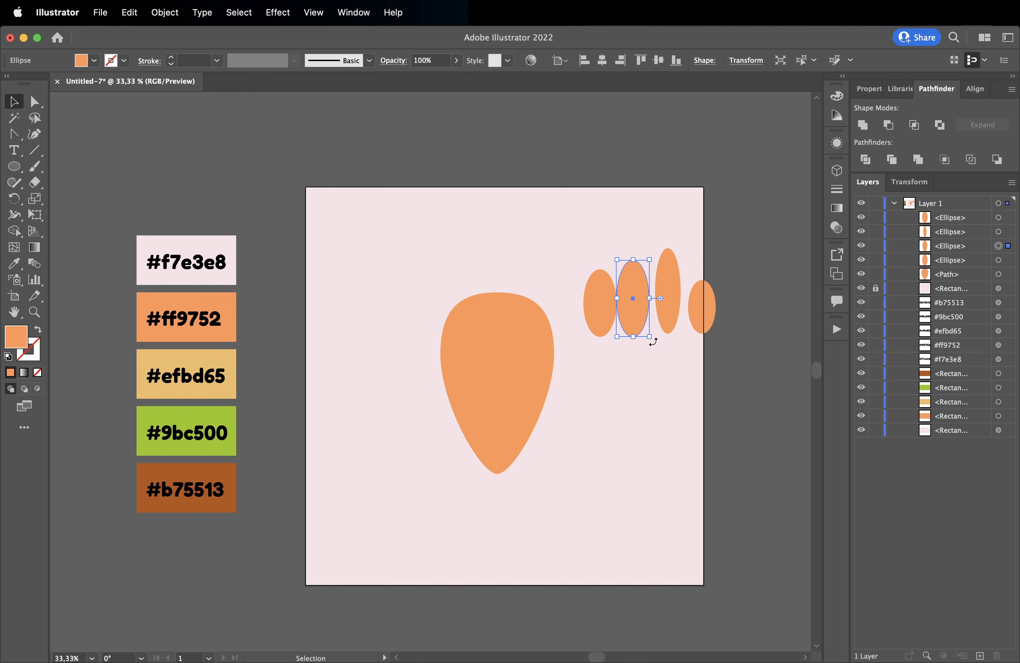
{"action": "left_click_drag", "start_coordinate": [653, 341], "coordinate": [626, 304]}
{"action": "left_click", "coordinate": [607, 327]}
{"action": "left_click", "coordinate": [698, 303]}
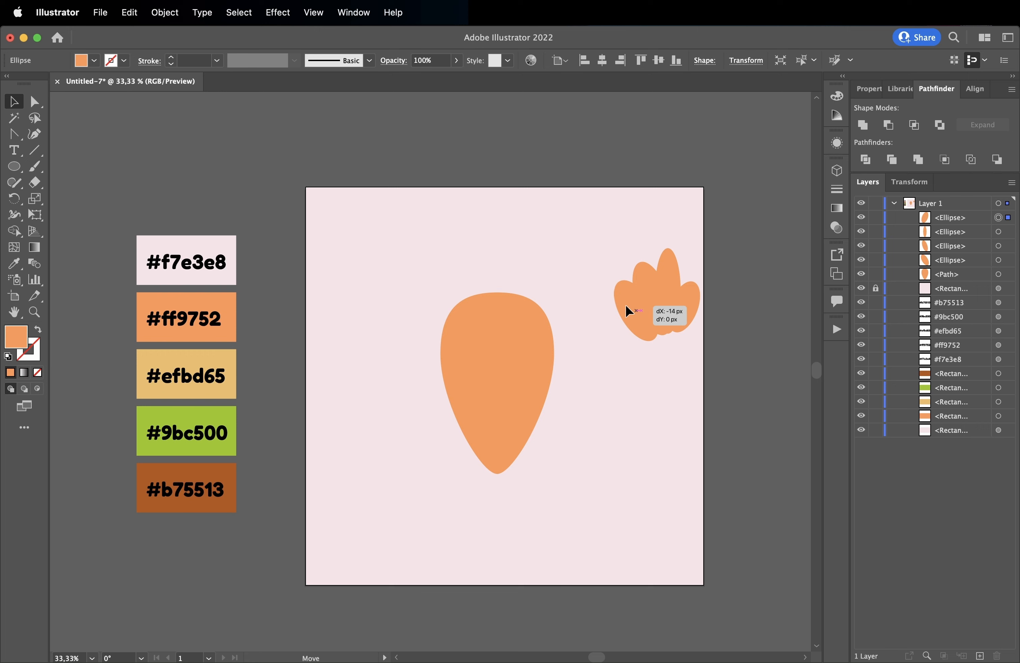
{"action": "left_click_drag", "start_coordinate": [626, 304], "coordinate": [626, 303]}
Step: Unite the four leaf ellipses into one shape and fill it with the #9bc500 swatch colour
{"action": "left_click_drag", "start_coordinate": [599, 230], "coordinate": [708, 314]}
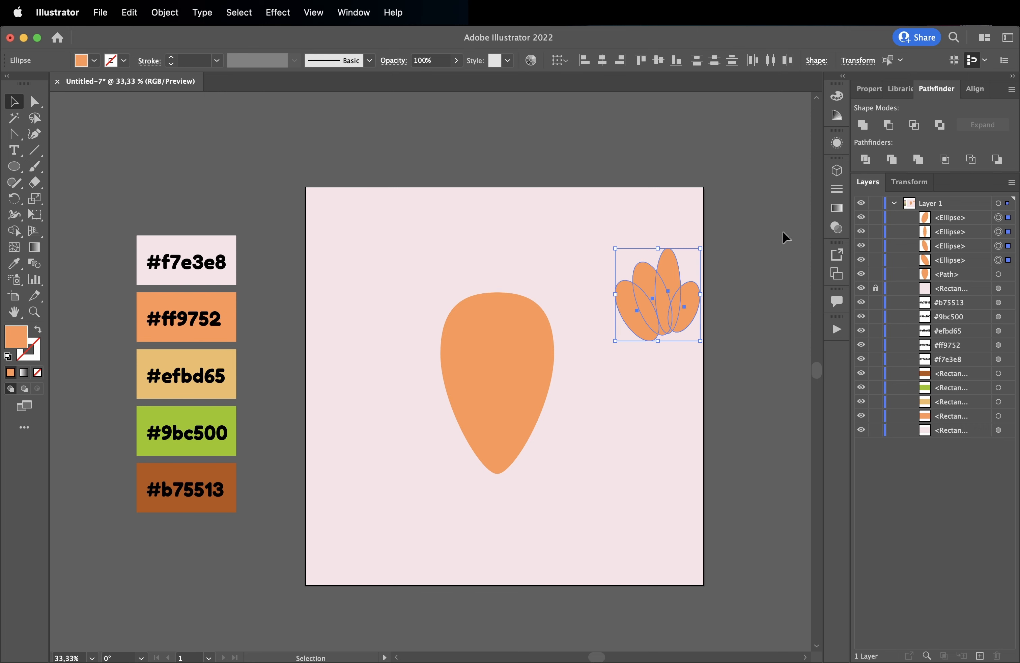
{"action": "left_click", "coordinate": [863, 125]}
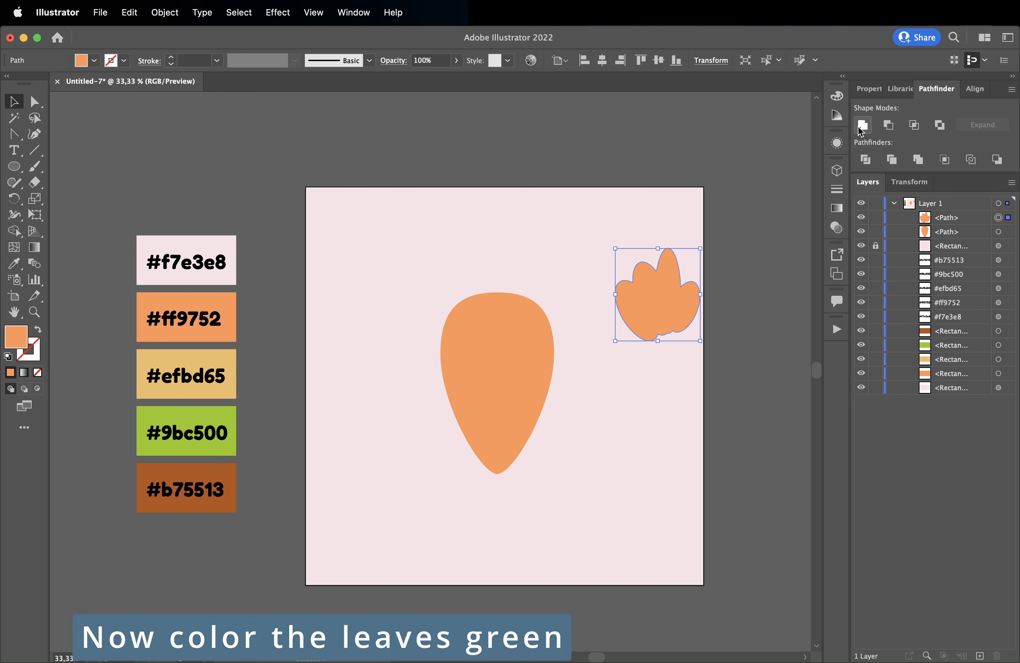
{"action": "key", "text": "i"}
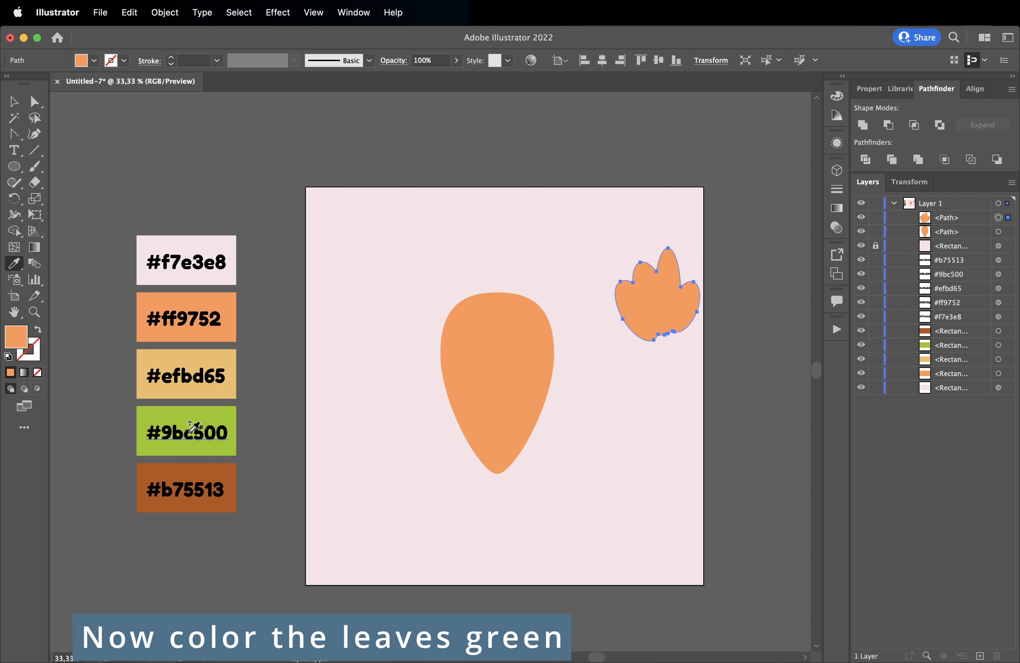
{"action": "left_click", "coordinate": [206, 423]}
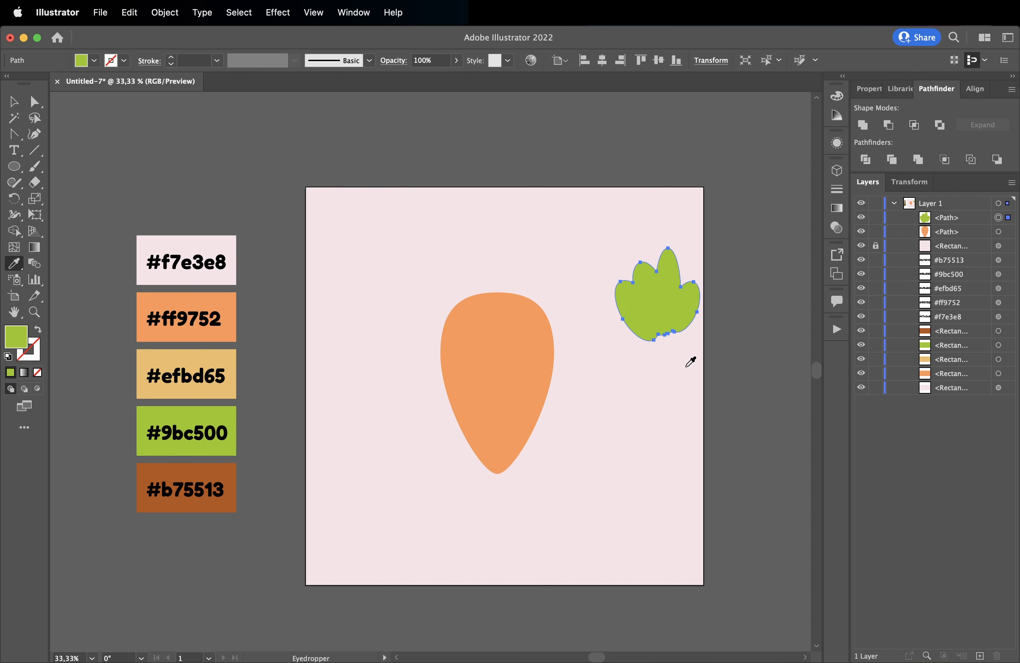
Step: Hide the Pathfinder options and show the 3D and Materials options with the carrot body selected
{"action": "left_click", "coordinate": [357, 12]}
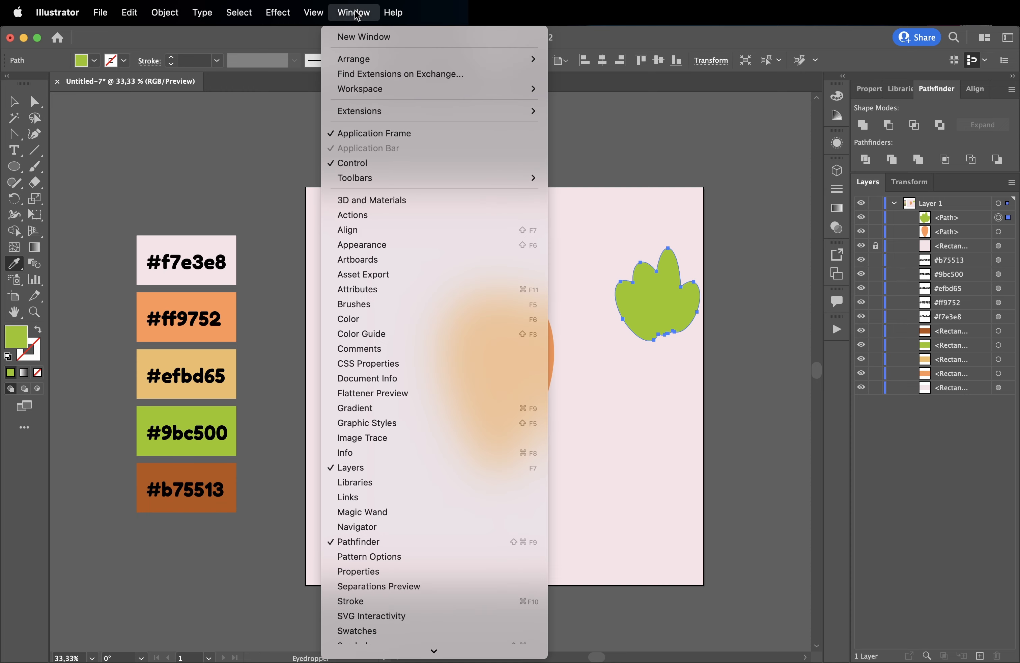
{"action": "left_click", "coordinate": [363, 546]}
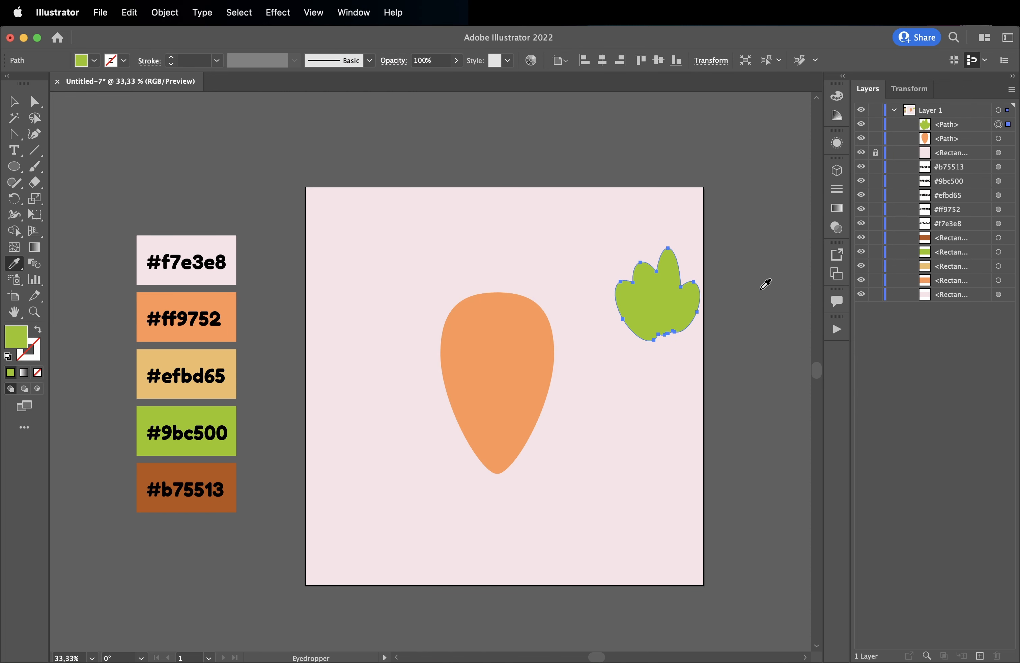
{"action": "left_click", "coordinate": [14, 102]}
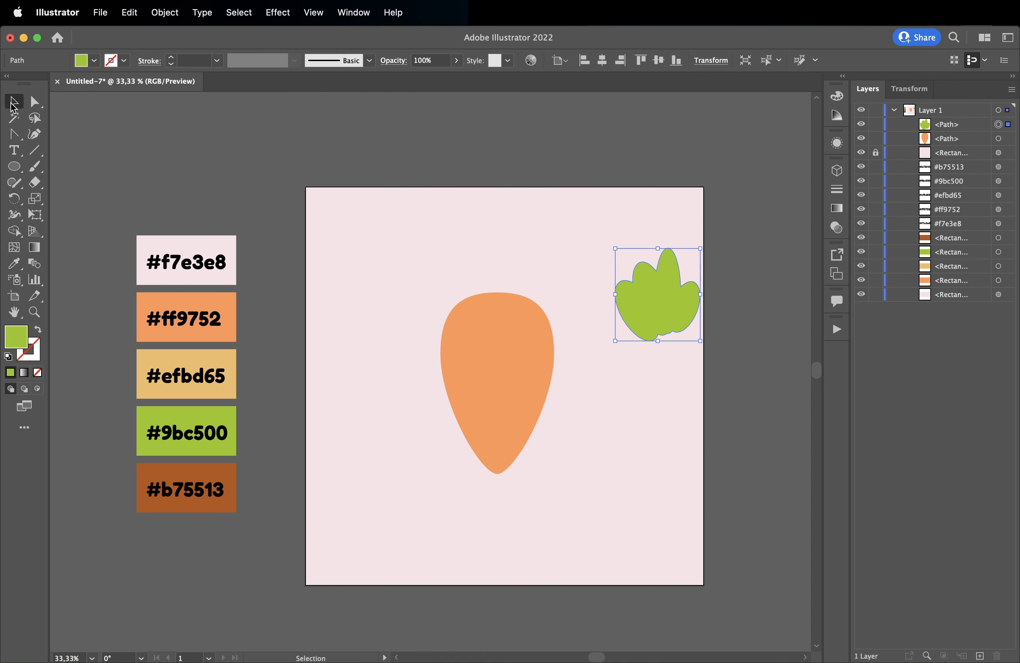
{"action": "left_click", "coordinate": [477, 340]}
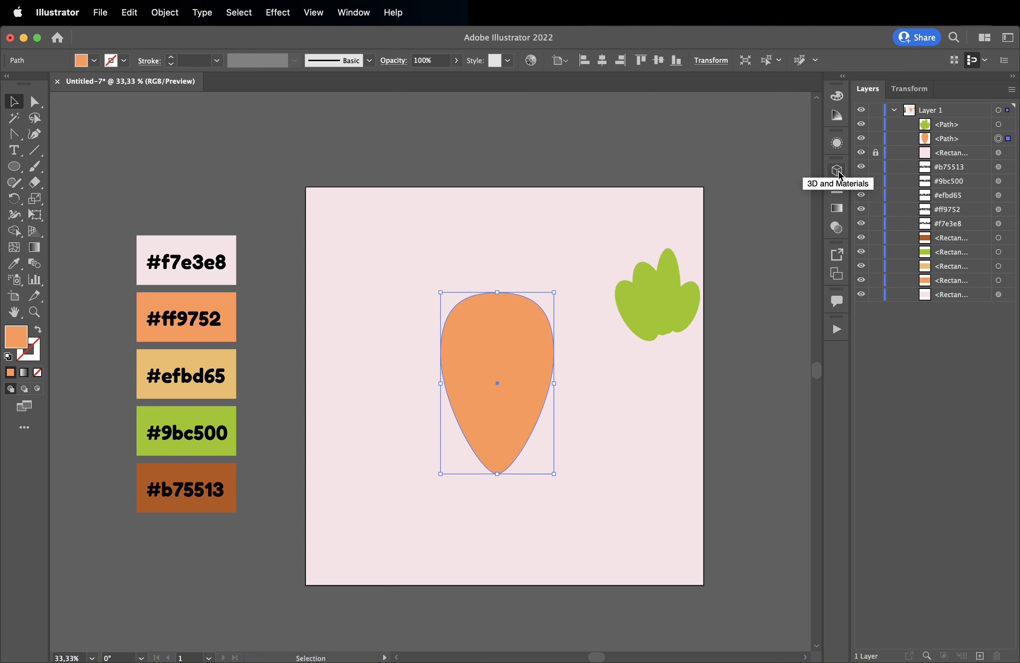
{"action": "left_click", "coordinate": [363, 14]}
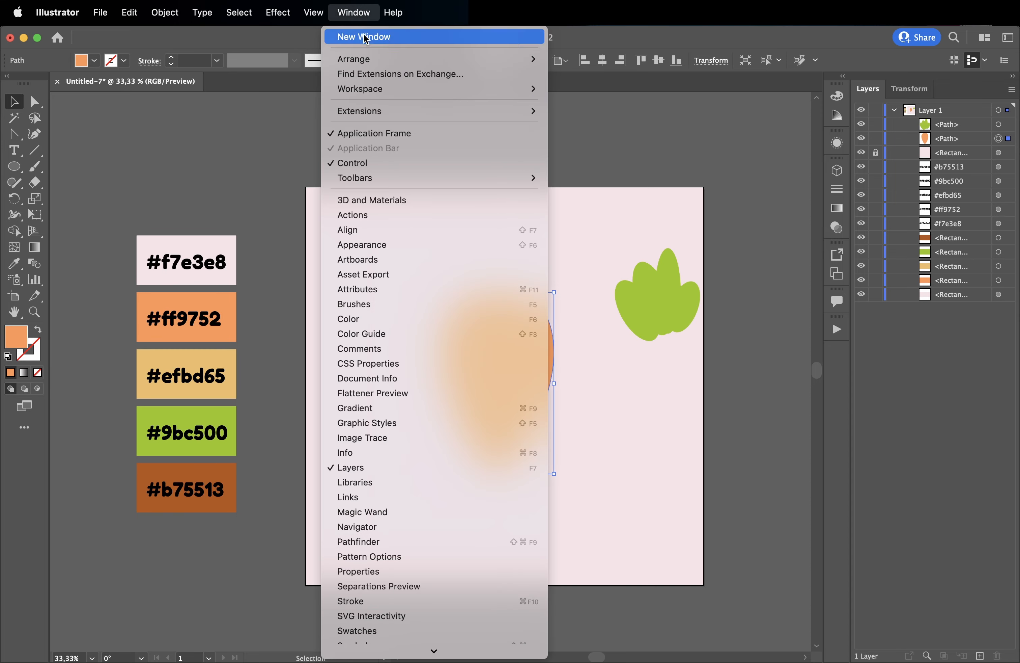
{"action": "left_click", "coordinate": [388, 199]}
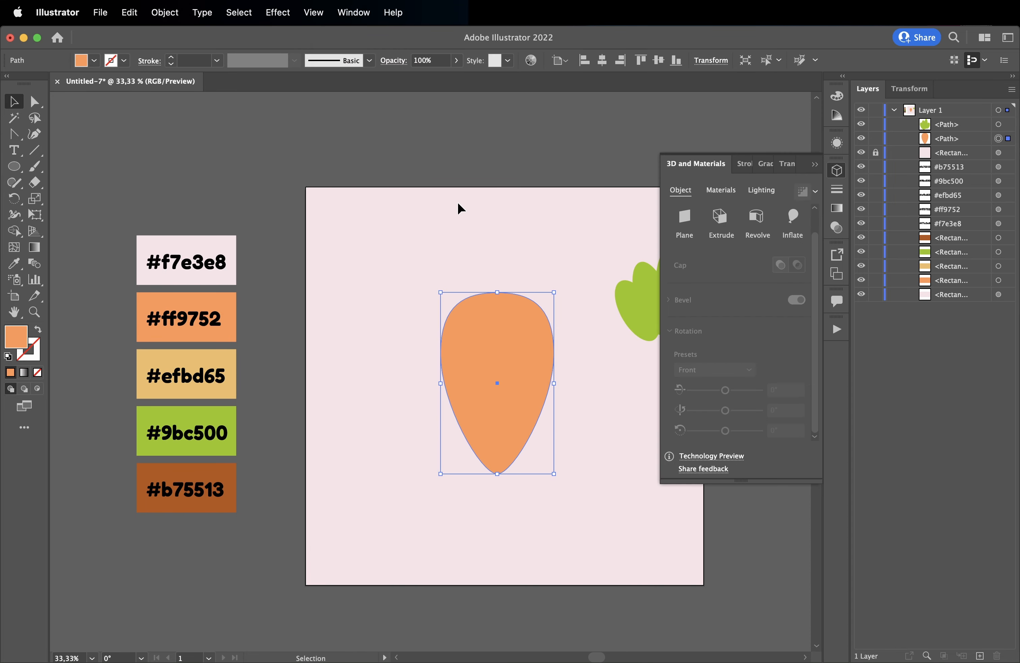
Step: Inflate the carrot body on both sides with ray-traced rendering, a depth of 37 px and a volume of 75%
{"action": "left_click", "coordinate": [794, 218]}
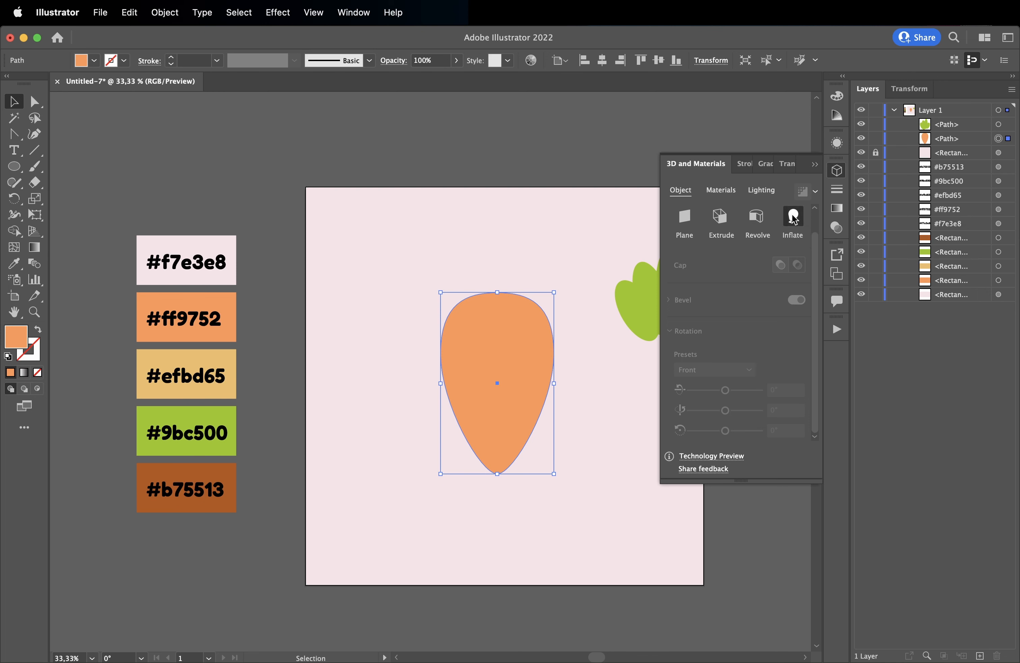
{"action": "left_click", "coordinate": [802, 193]}
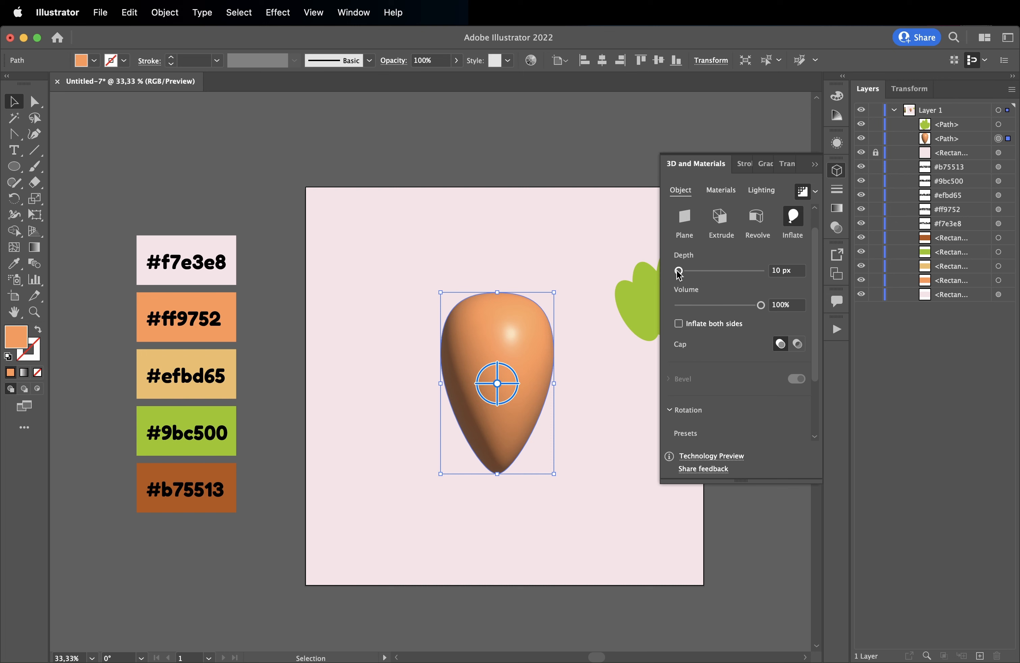
{"action": "left_click_drag", "start_coordinate": [679, 271], "coordinate": [679, 274]}
{"action": "left_click_drag", "start_coordinate": [762, 305], "coordinate": [740, 309]}
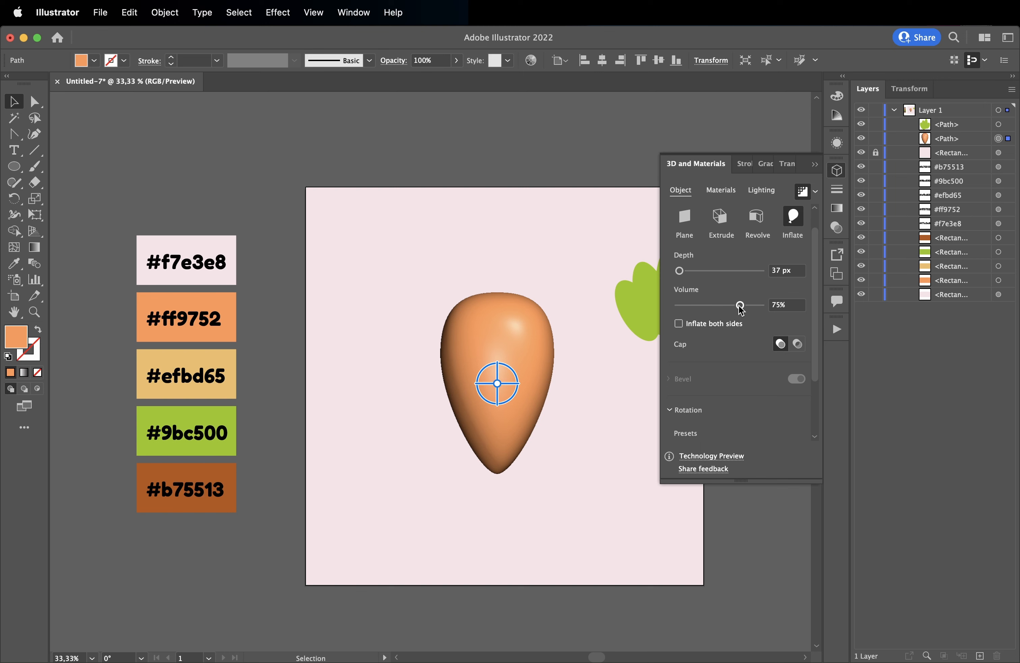
{"action": "left_click", "coordinate": [679, 324]}
{"action": "scroll", "coordinate": [748, 370], "scroll_direction": "down", "scroll_amount": 3}
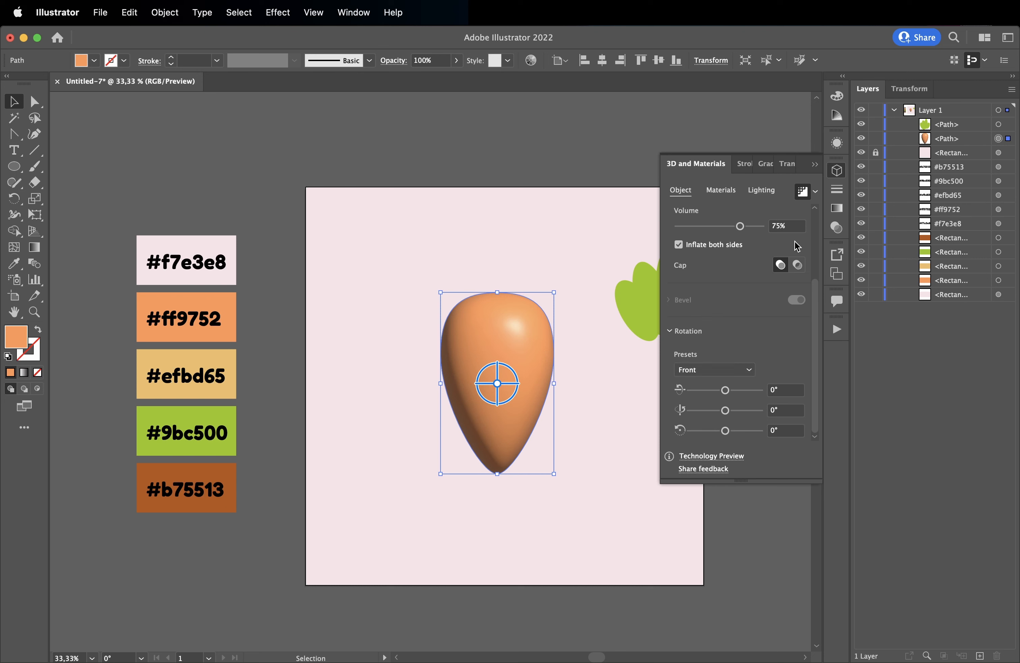
Step: Set the carrot body's material roughness to 0,14
{"action": "left_click", "coordinate": [725, 194]}
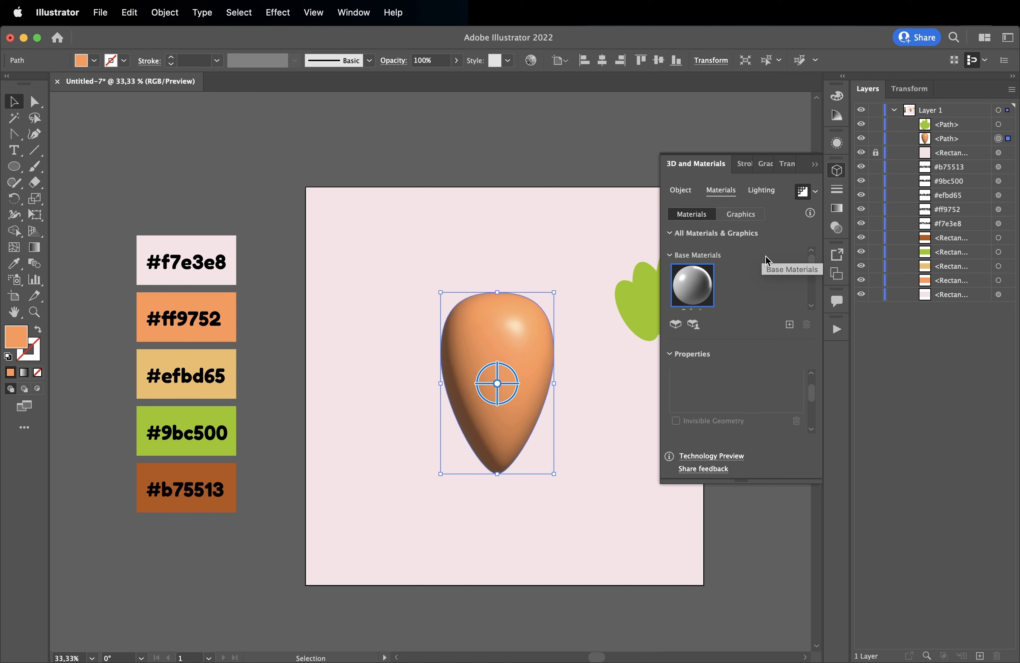
{"action": "left_click_drag", "start_coordinate": [811, 392], "coordinate": [812, 418]}
{"action": "left_click_drag", "start_coordinate": [710, 388], "coordinate": [689, 388]}
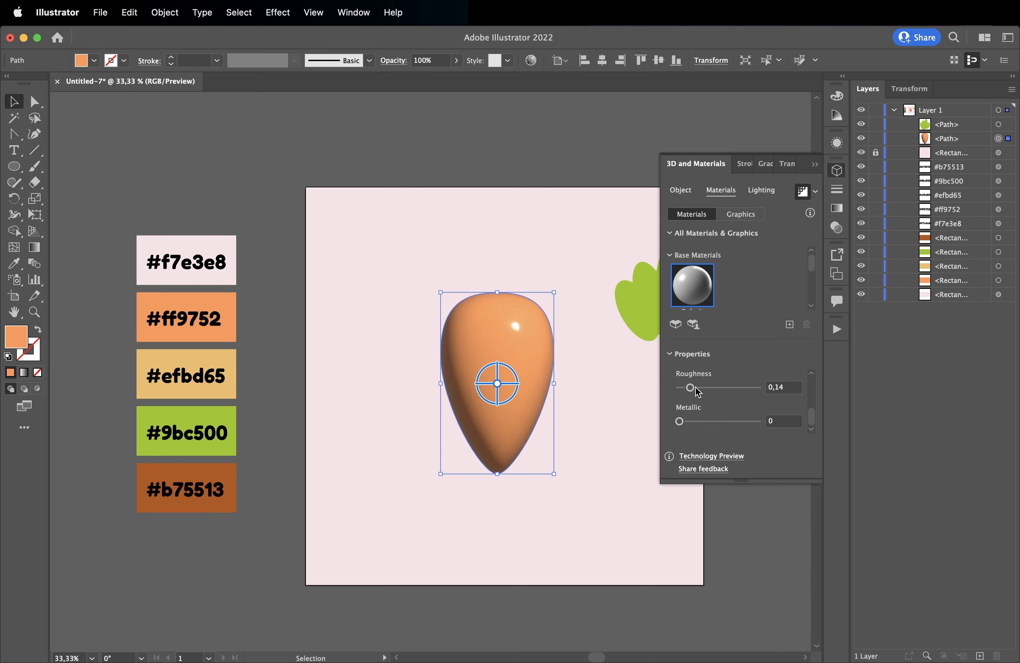
Step: Change the colour of the light on the carrot body to #efbd65
{"action": "left_click", "coordinate": [765, 192]}
{"action": "left_click", "coordinate": [789, 284]}
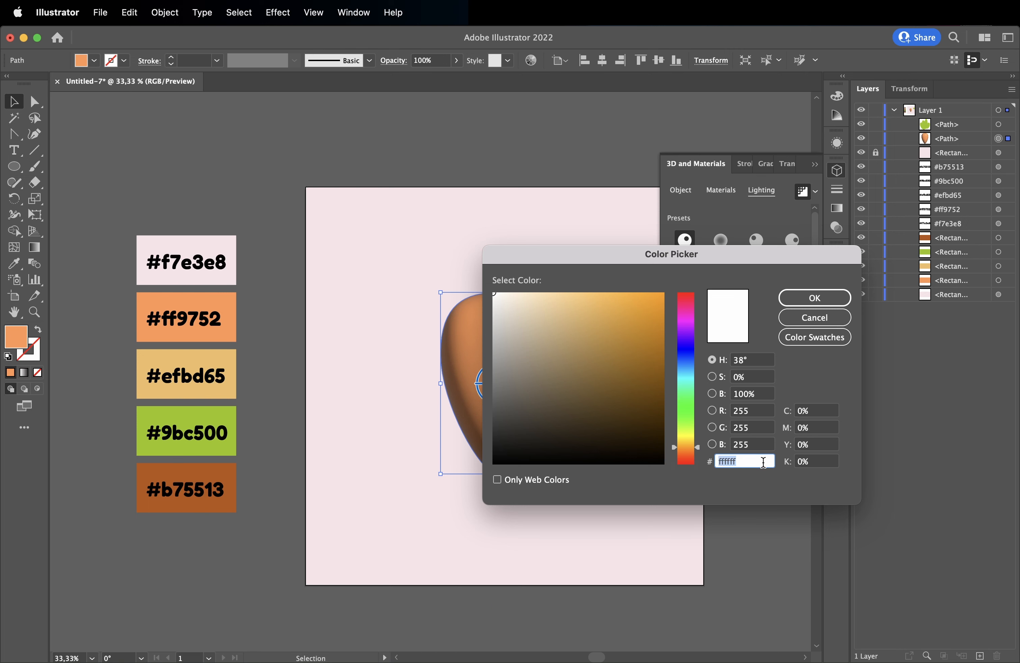
{"action": "type", "text": "efbd65"}
{"action": "left_click", "coordinate": [803, 296]}
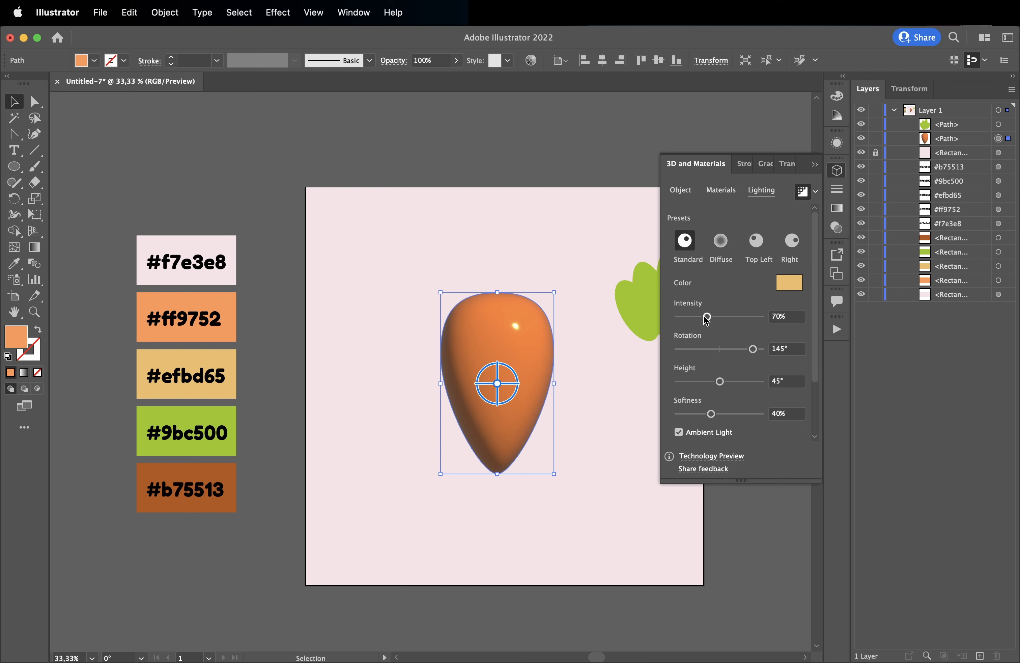
Step: Set the carrot's light to 117% intensity, 115° rotation, 27° height and 30% softness, with ambient light at 120%
{"action": "left_click_drag", "start_coordinate": [707, 316], "coordinate": [746, 348]}
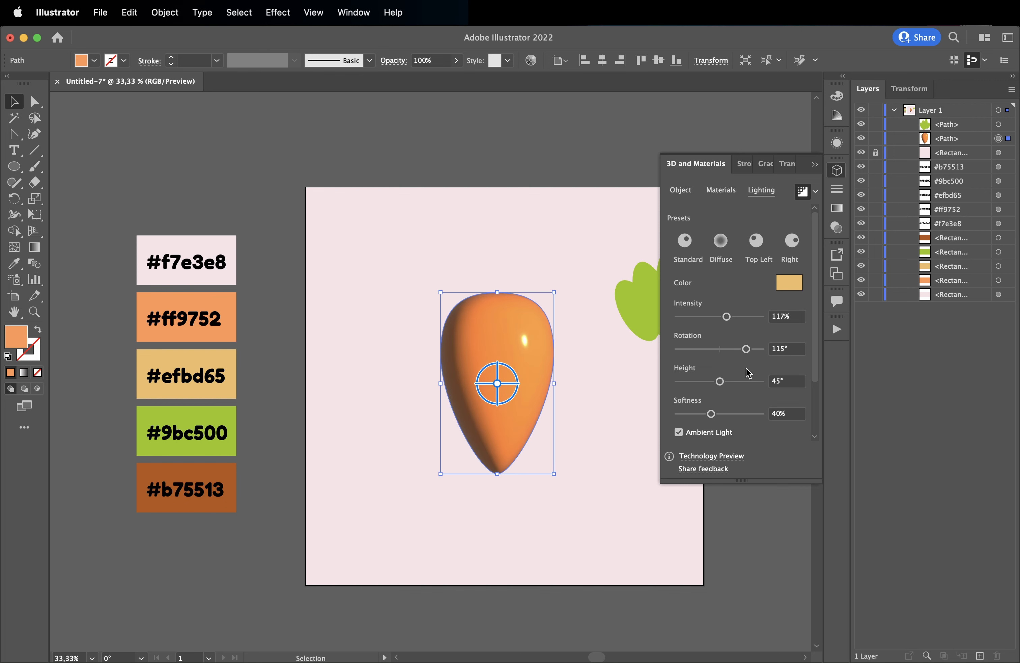
{"action": "left_click_drag", "start_coordinate": [719, 381], "coordinate": [707, 387]}
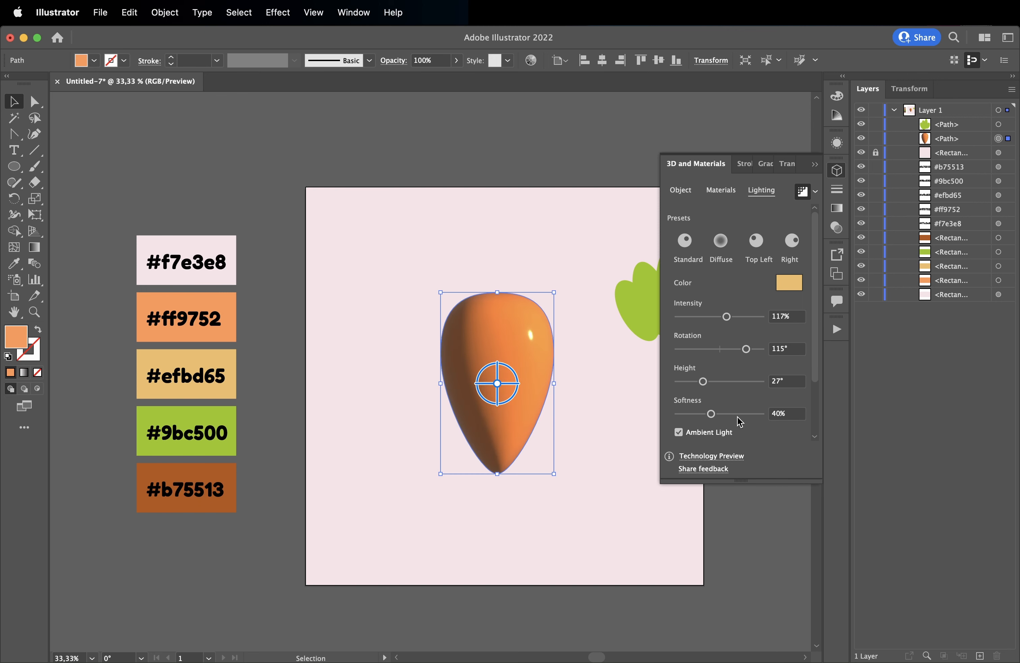
{"action": "left_click_drag", "start_coordinate": [710, 413], "coordinate": [703, 419]}
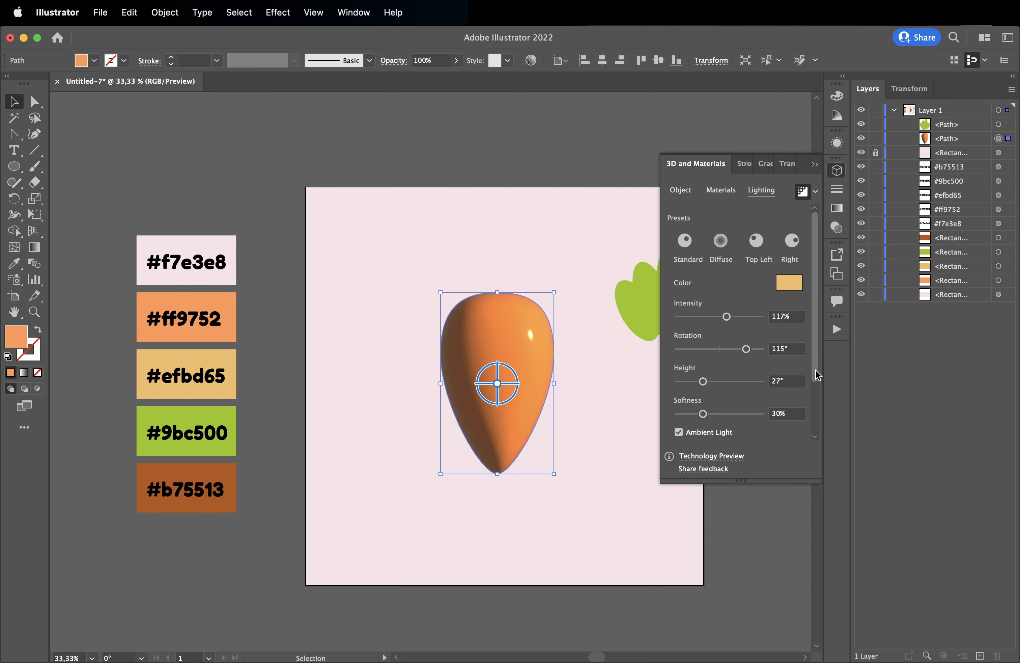
{"action": "scroll", "coordinate": [705, 413], "scroll_direction": "down", "scroll_amount": 3}
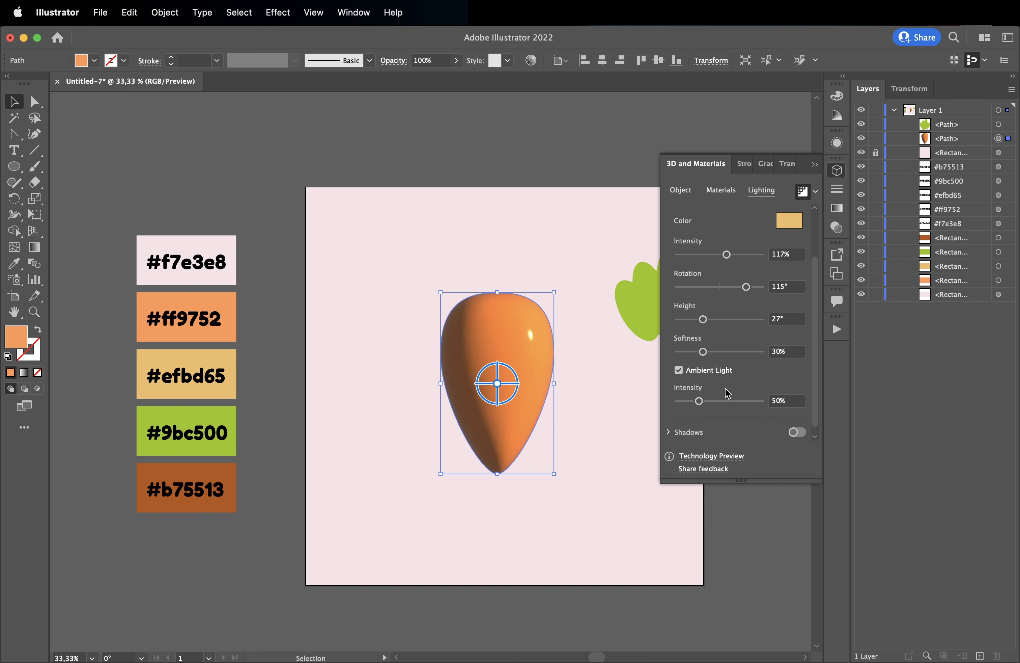
{"action": "left_click_drag", "start_coordinate": [699, 401], "coordinate": [729, 399]}
{"action": "scroll", "coordinate": [817, 370], "scroll_direction": "down", "scroll_amount": 1}
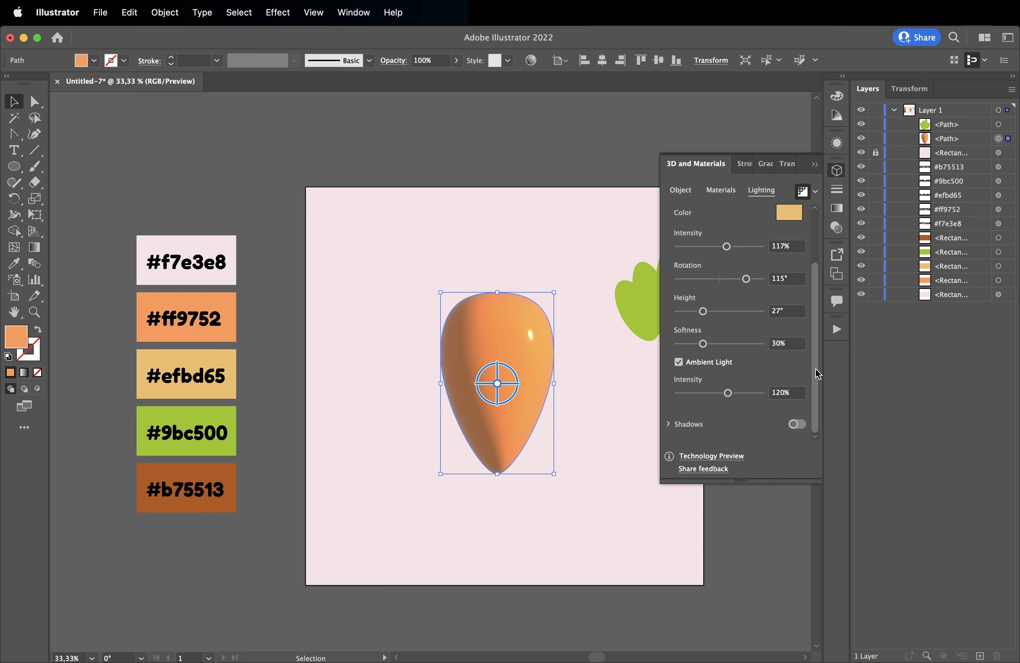
{"action": "left_click", "coordinate": [815, 164]}
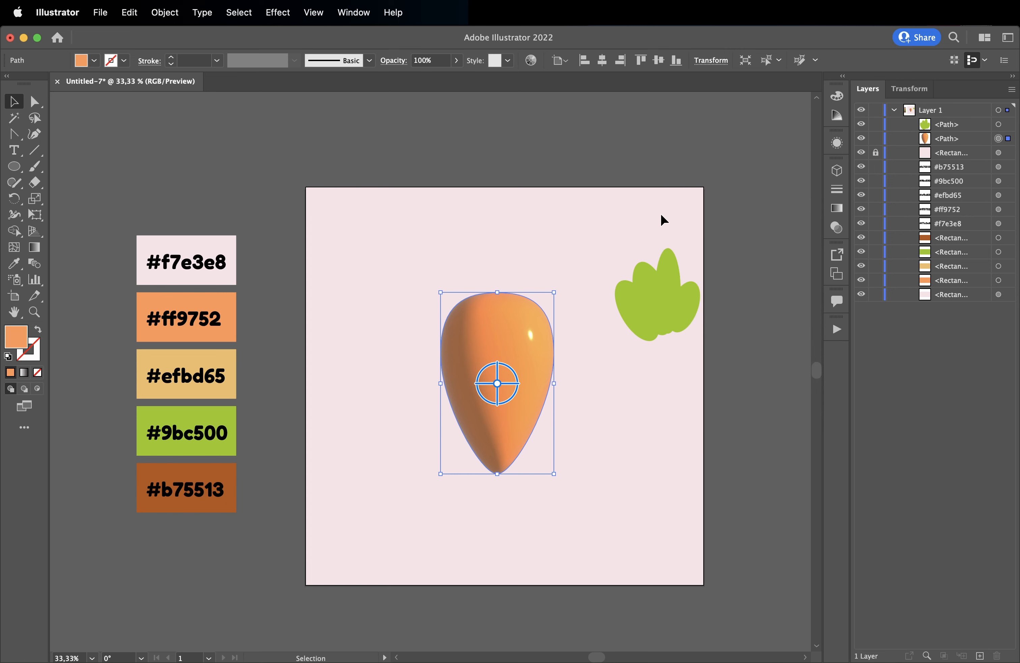
Step: Move the leaf shape to just above the carrot's upper right edge and inflate it on both sides with ray-traced rendering
{"action": "left_click_drag", "start_coordinate": [655, 298], "coordinate": [584, 263]}
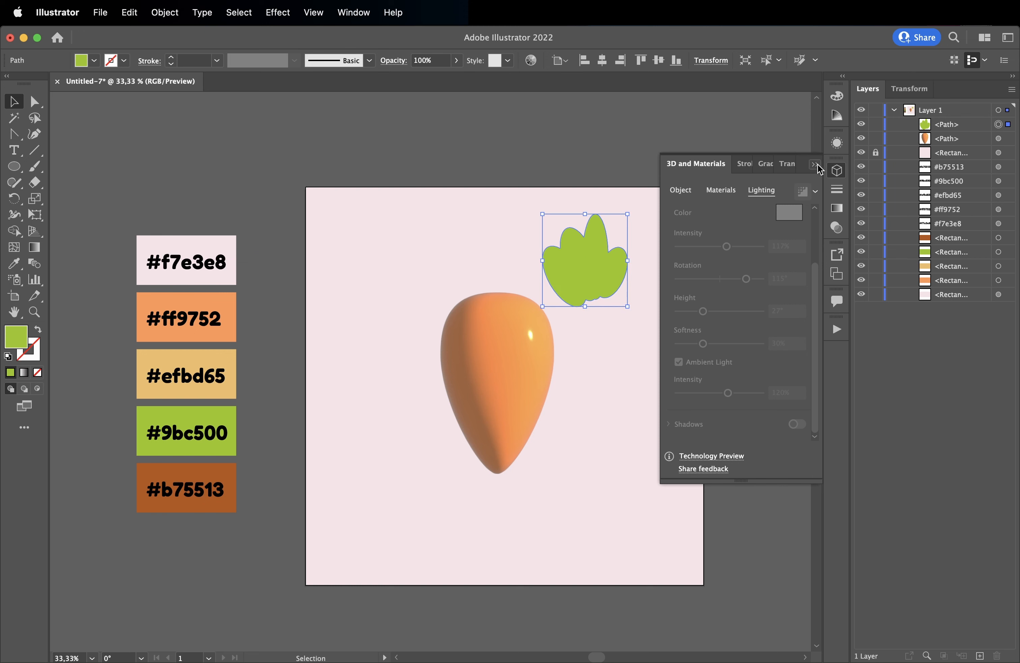
{"action": "left_click", "coordinate": [793, 216]}
{"action": "left_click", "coordinate": [802, 193]}
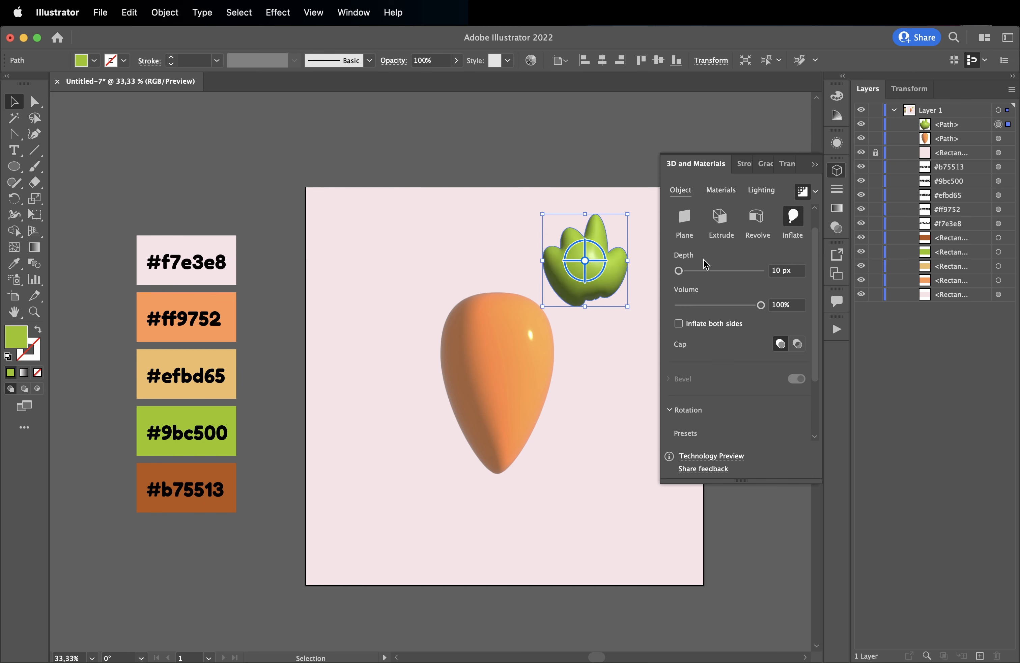
{"action": "scroll", "coordinate": [756, 344], "scroll_direction": "down", "scroll_amount": 5}
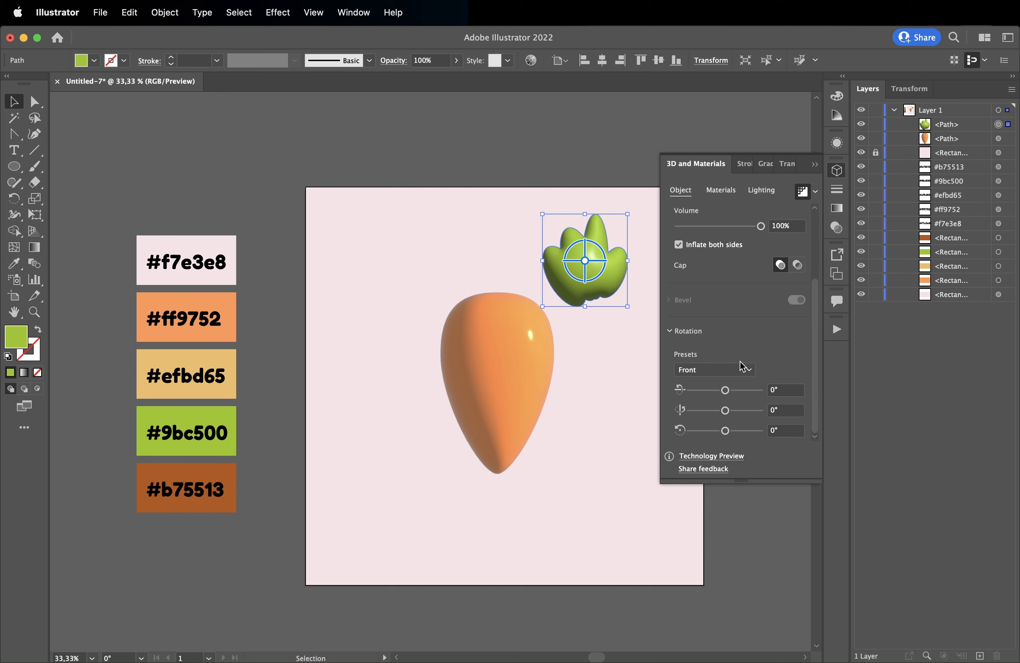
Step: Give the leaves a roughness of 0,14 and light them at 118% intensity, 31° height and 89% ambient intensity
{"action": "left_click", "coordinate": [727, 192]}
{"action": "left_click_drag", "start_coordinate": [722, 388], "coordinate": [691, 389]}
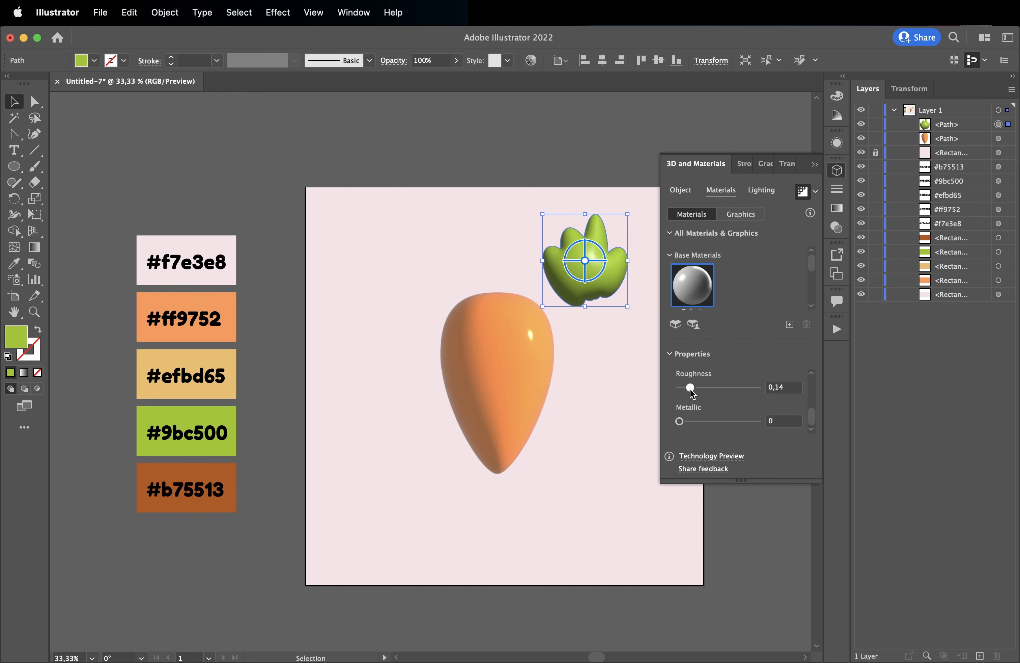
{"action": "left_click", "coordinate": [762, 191]}
{"action": "left_click_drag", "start_coordinate": [711, 317], "coordinate": [727, 316]}
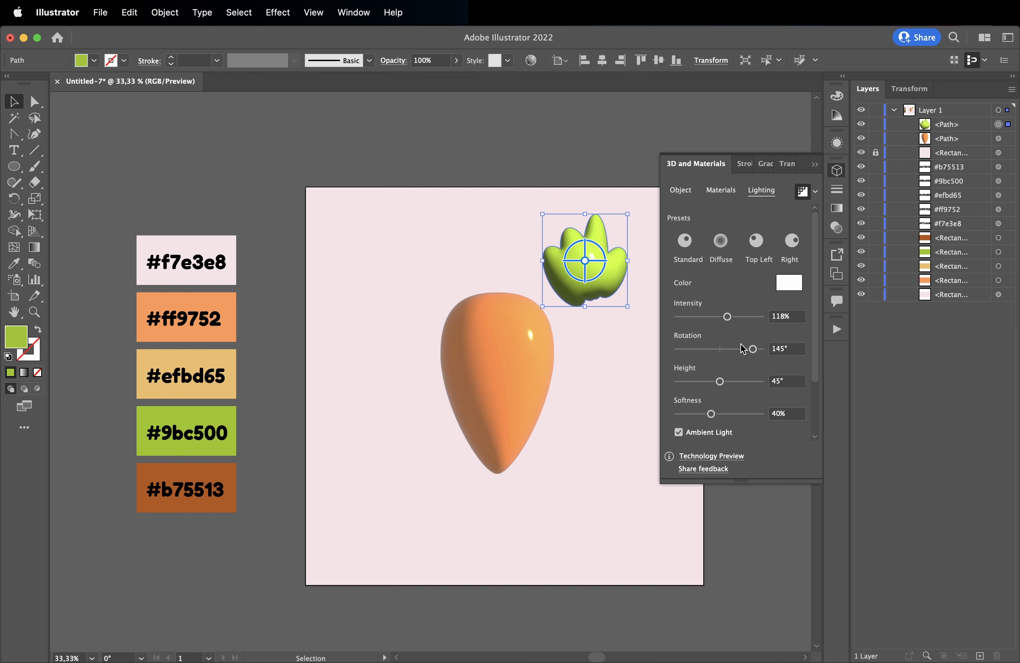
{"action": "left_click_drag", "start_coordinate": [720, 381], "coordinate": [706, 382]}
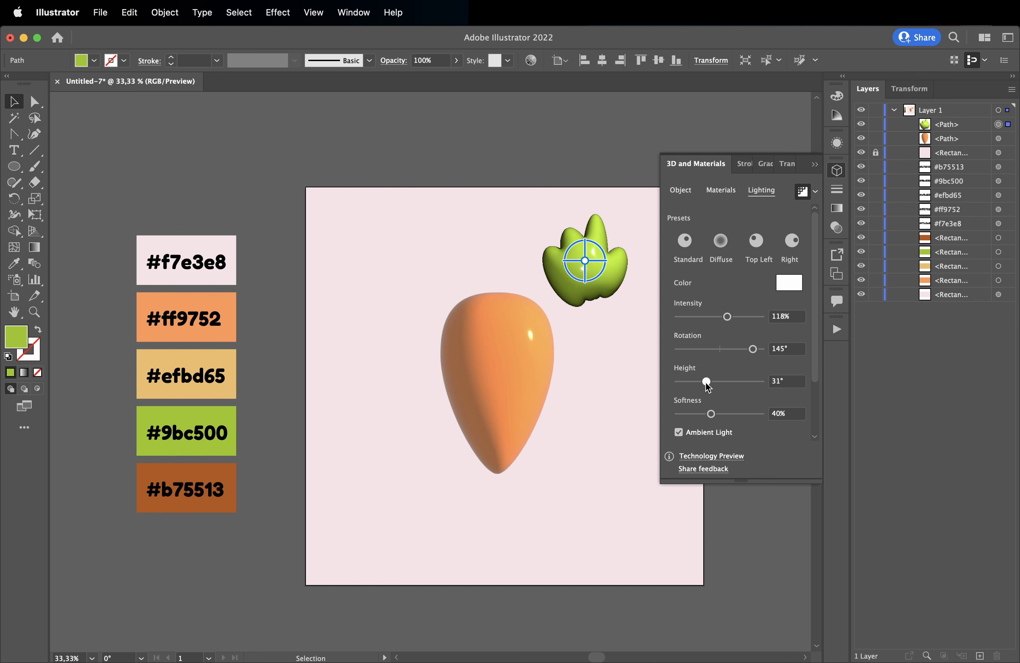
{"action": "left_click_drag", "start_coordinate": [811, 377], "coordinate": [810, 417]}
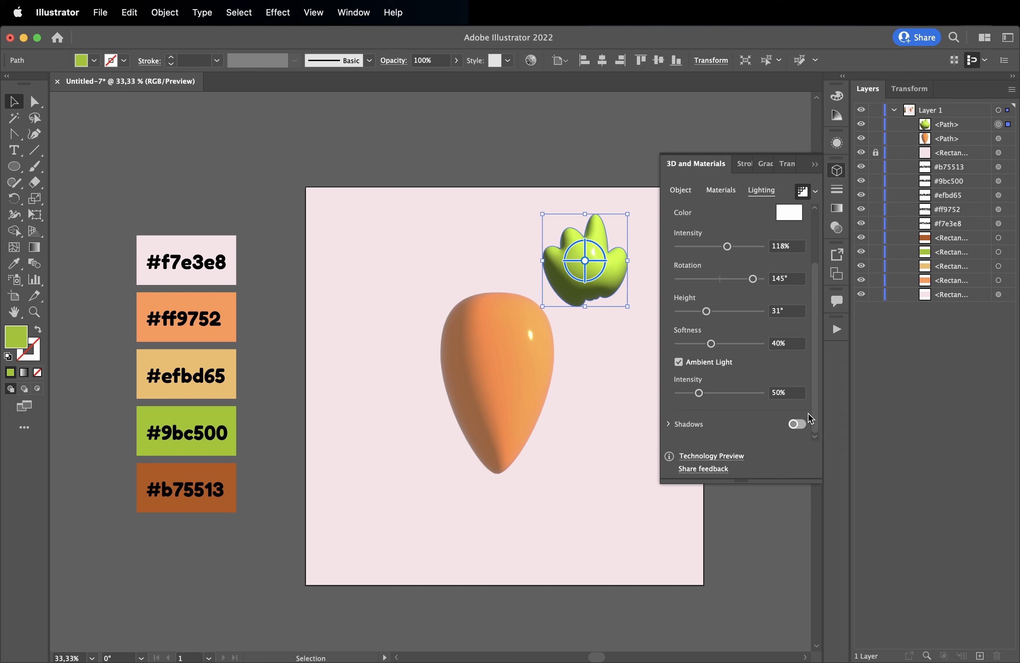
{"action": "left_click_drag", "start_coordinate": [699, 392], "coordinate": [716, 392]}
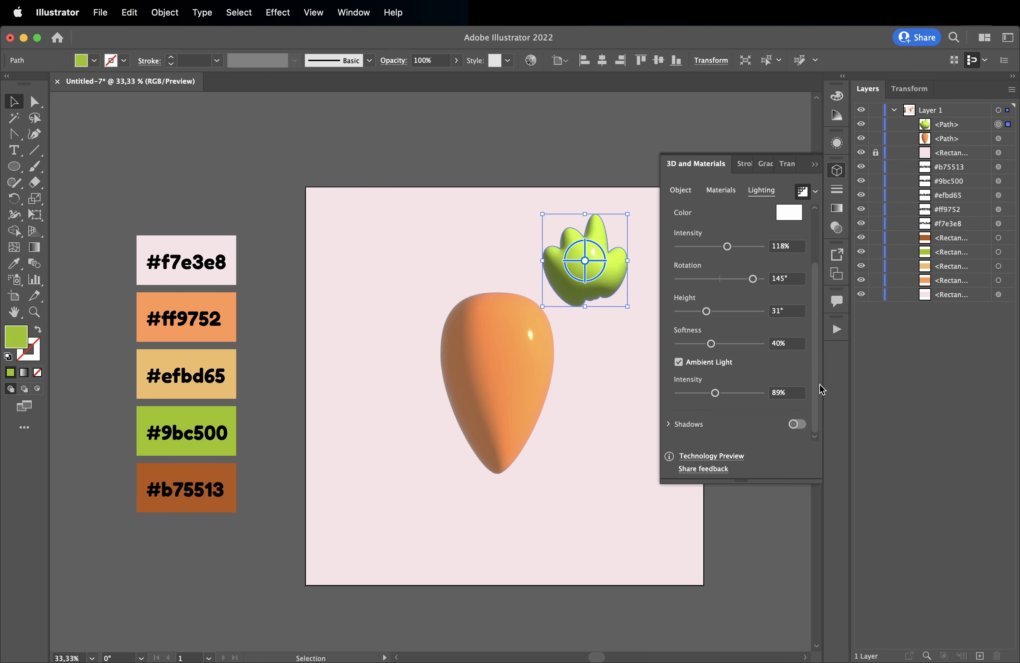
Step: Expand the carrot body's appearance and convert its colours to grayscale
{"action": "left_click", "coordinate": [507, 394]}
{"action": "left_click", "coordinate": [508, 390]}
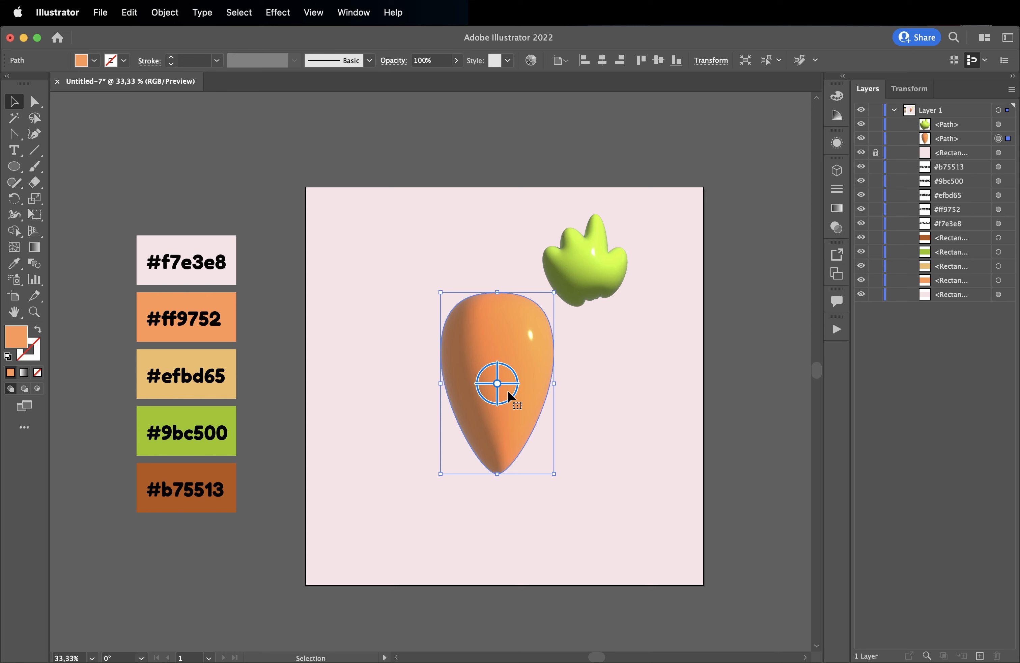
{"action": "left_click", "coordinate": [167, 13]}
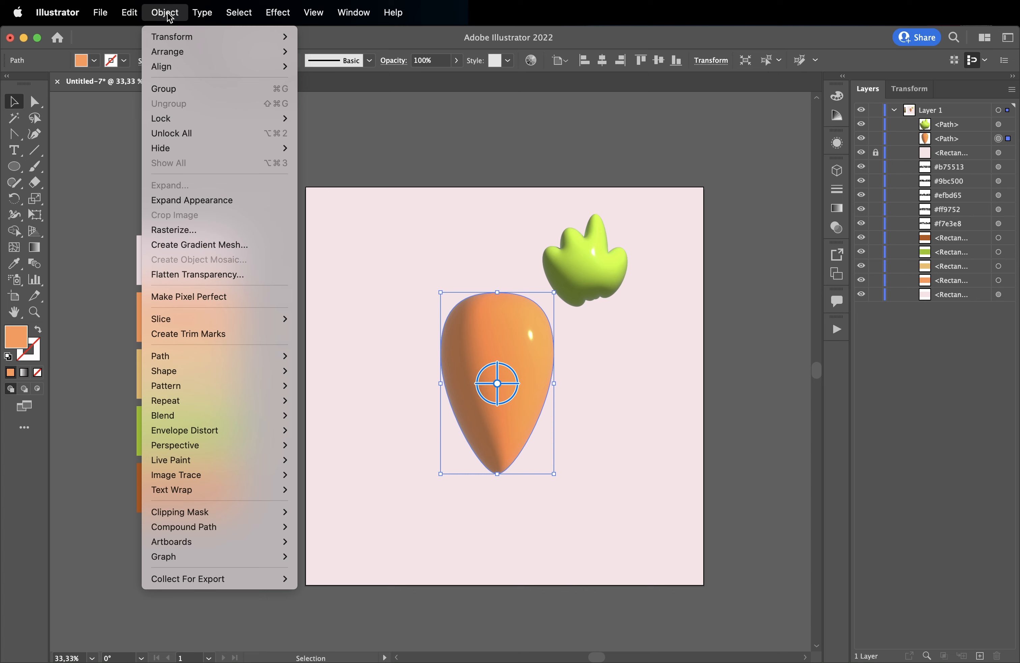
{"action": "left_click", "coordinate": [217, 202]}
{"action": "left_click", "coordinate": [129, 13]}
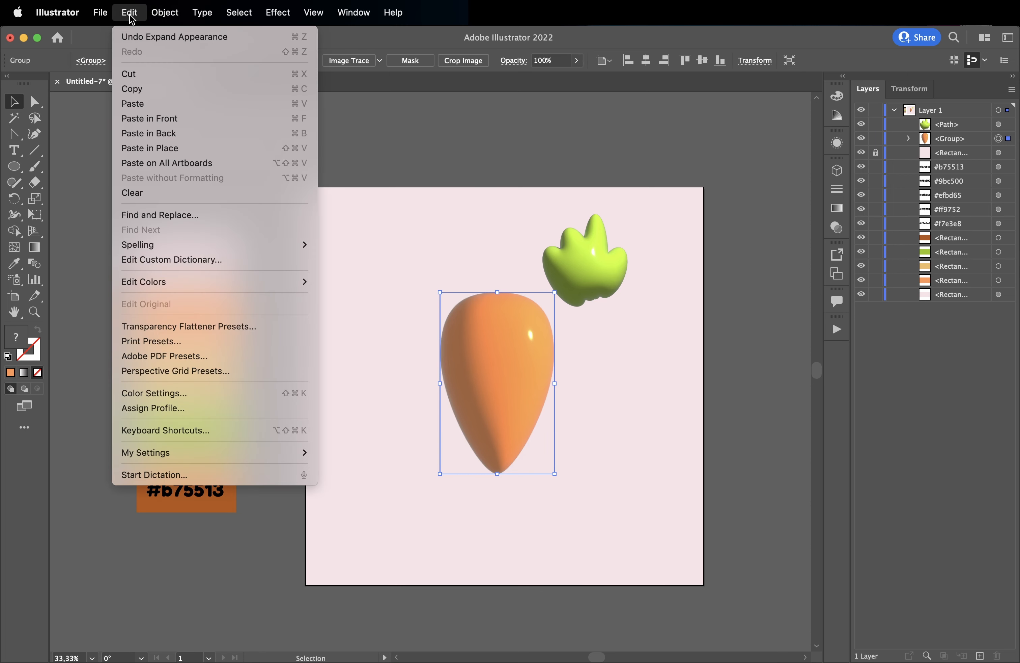
{"action": "mouse_move", "coordinate": [215, 282]}
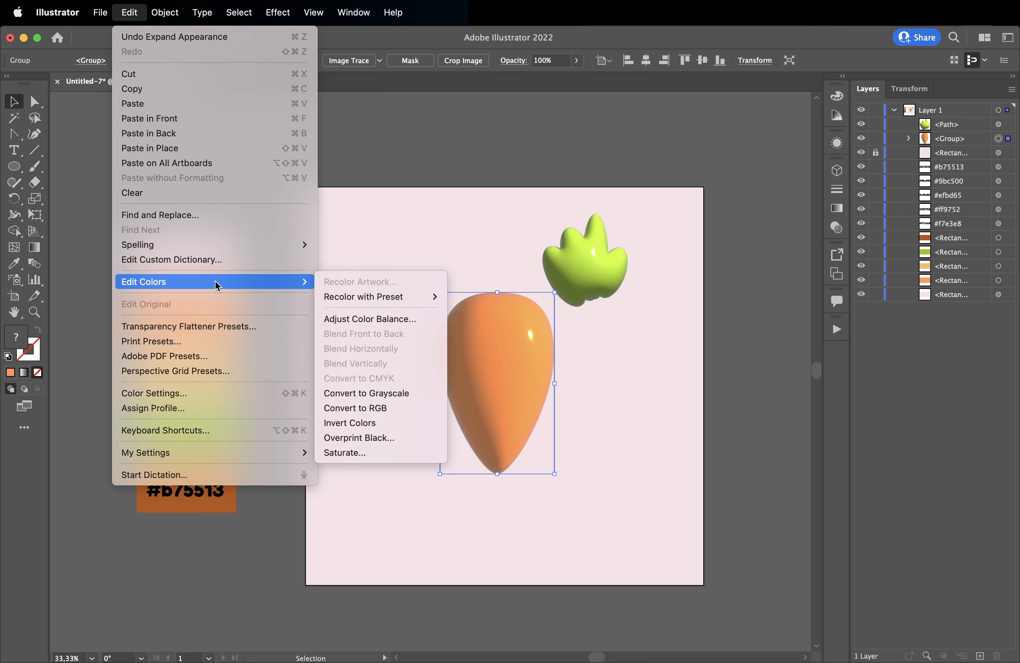
{"action": "left_click", "coordinate": [366, 392]}
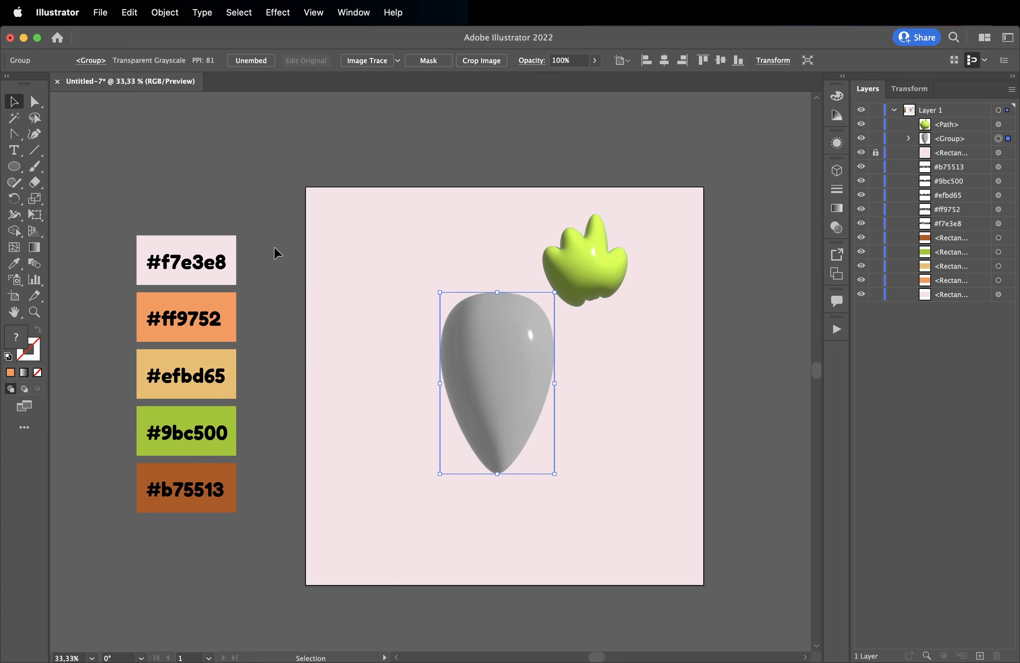
Step: Adjust the grayscale carrot's colour balance by converting it to RGB with red 52%, green 9% and blue -10%
{"action": "left_click", "coordinate": [128, 12]}
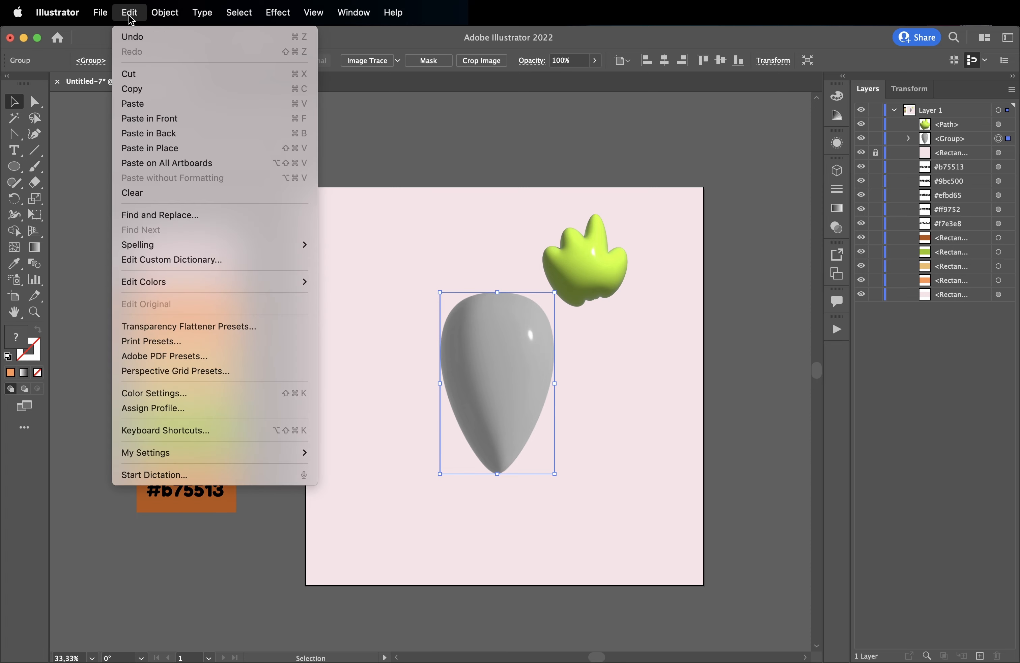
{"action": "mouse_move", "coordinate": [275, 284]}
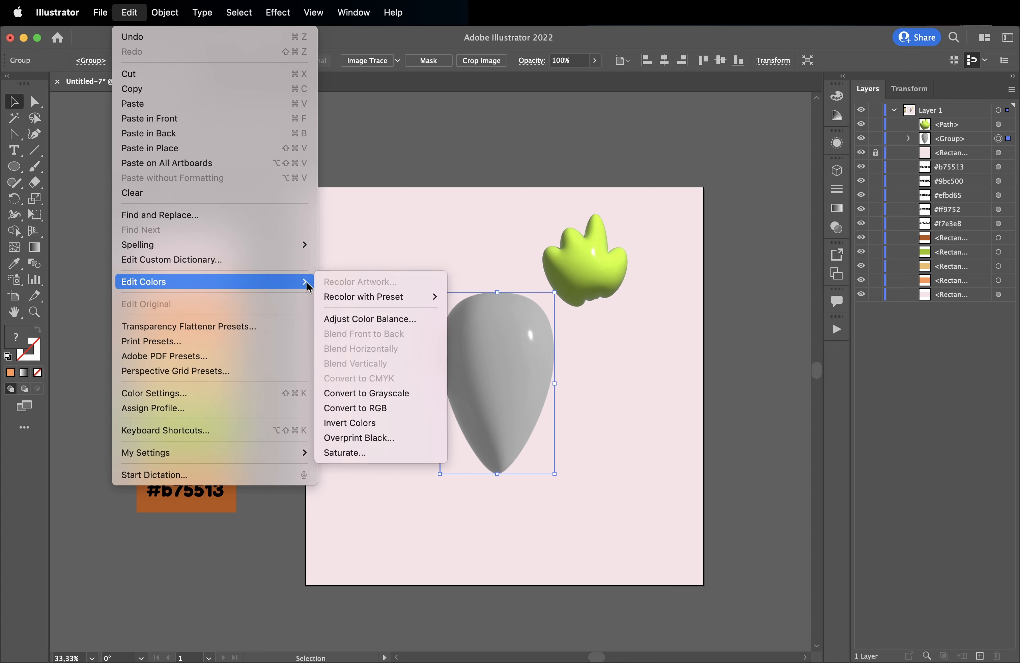
{"action": "left_click", "coordinate": [377, 319]}
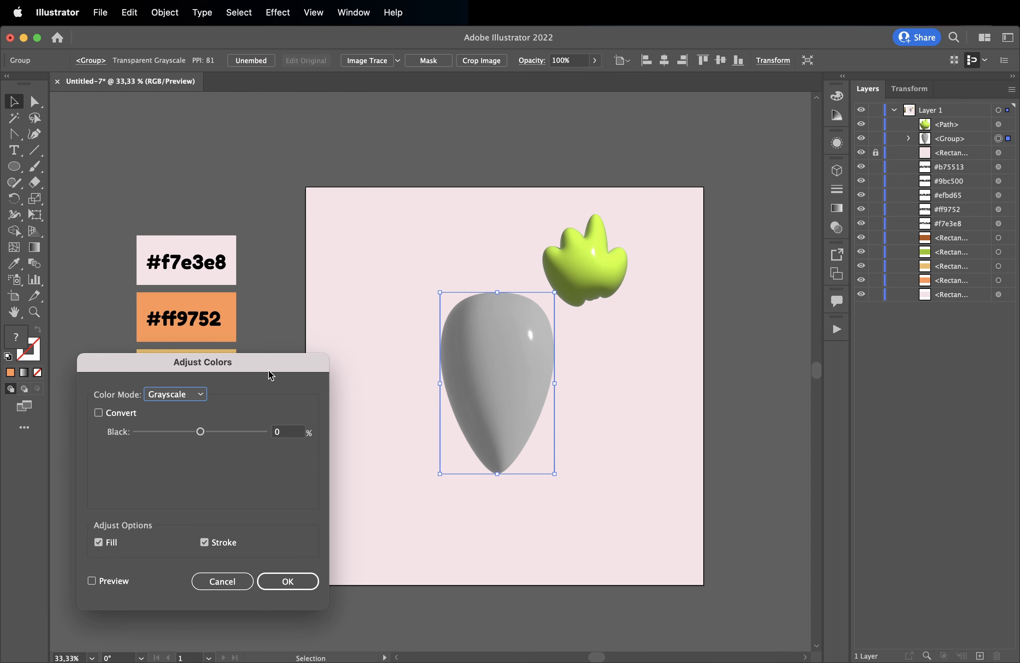
{"action": "left_click_drag", "start_coordinate": [270, 365], "coordinate": [315, 260]}
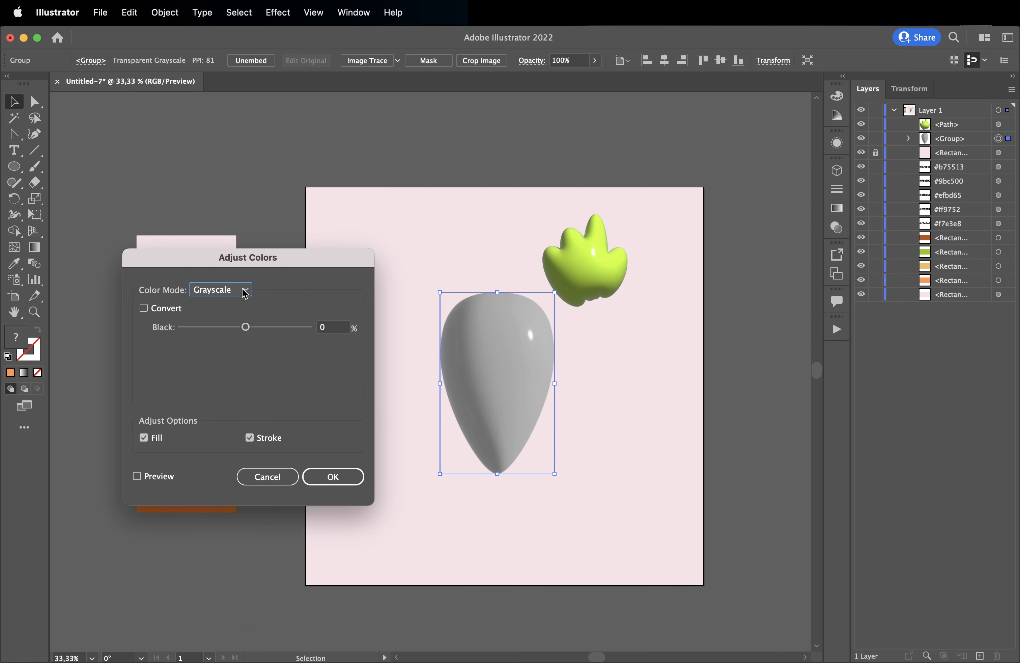
{"action": "left_click", "coordinate": [230, 290]}
{"action": "left_click", "coordinate": [212, 319]}
{"action": "left_click", "coordinate": [144, 308]}
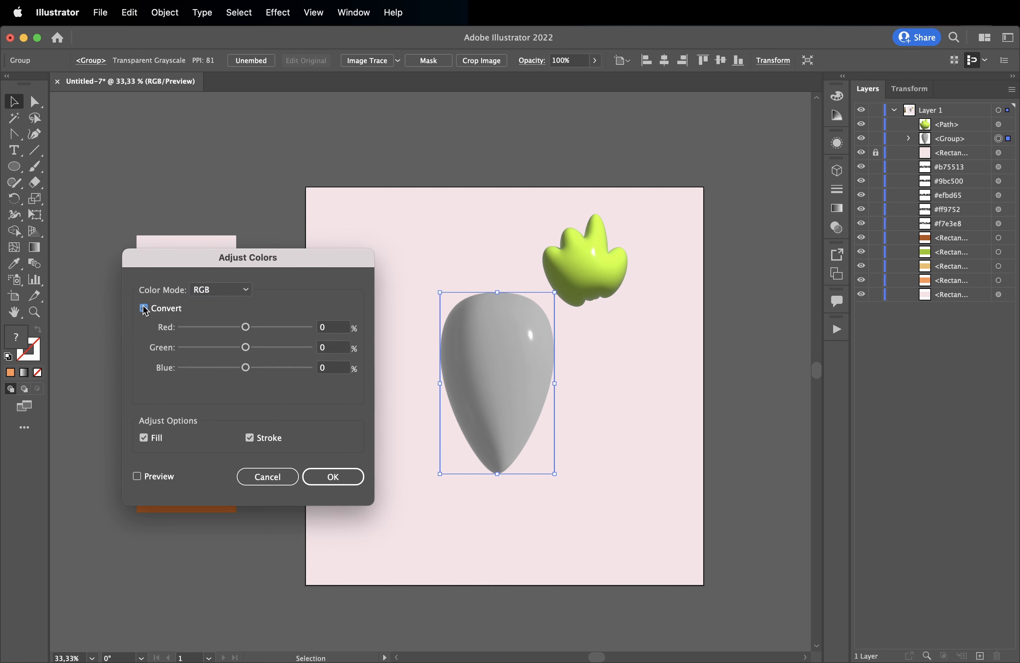
{"action": "left_click", "coordinate": [137, 475]}
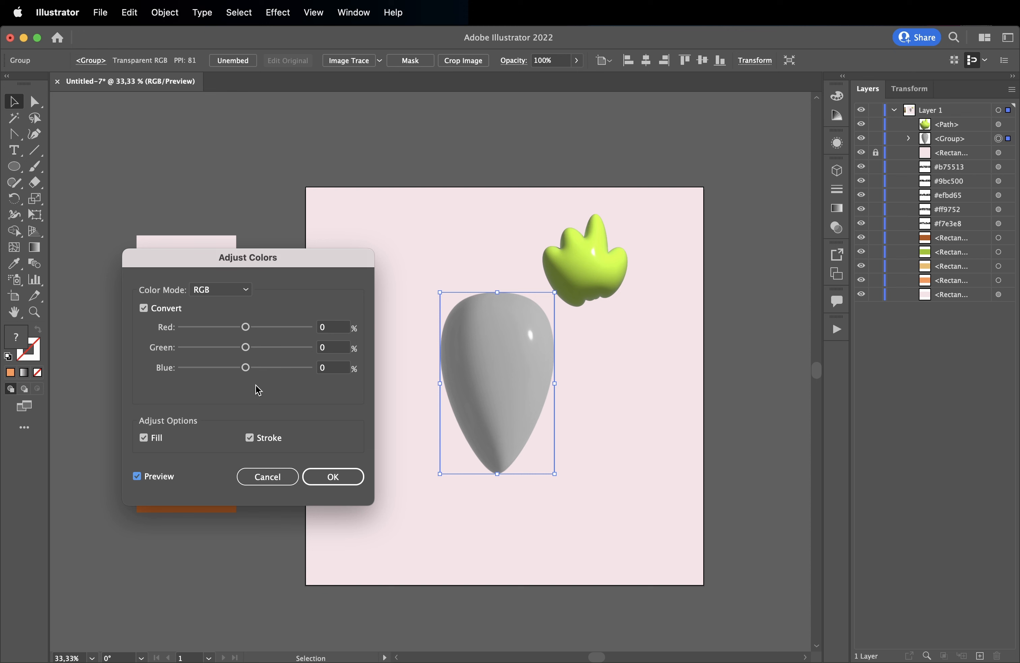
{"action": "left_click_drag", "start_coordinate": [246, 327], "coordinate": [279, 330]}
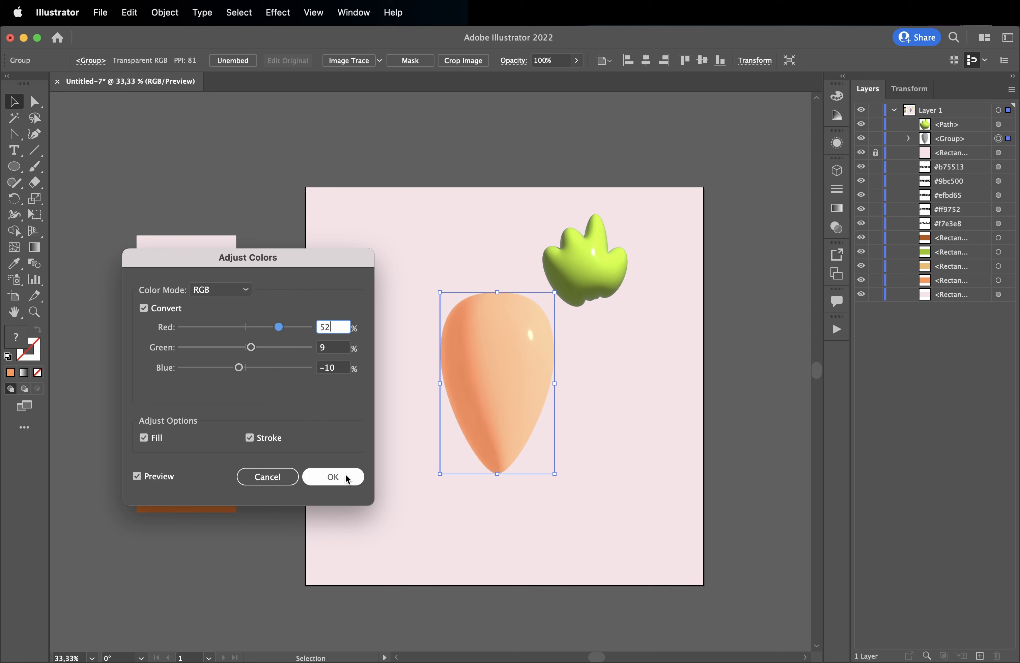
{"action": "left_click", "coordinate": [333, 476]}
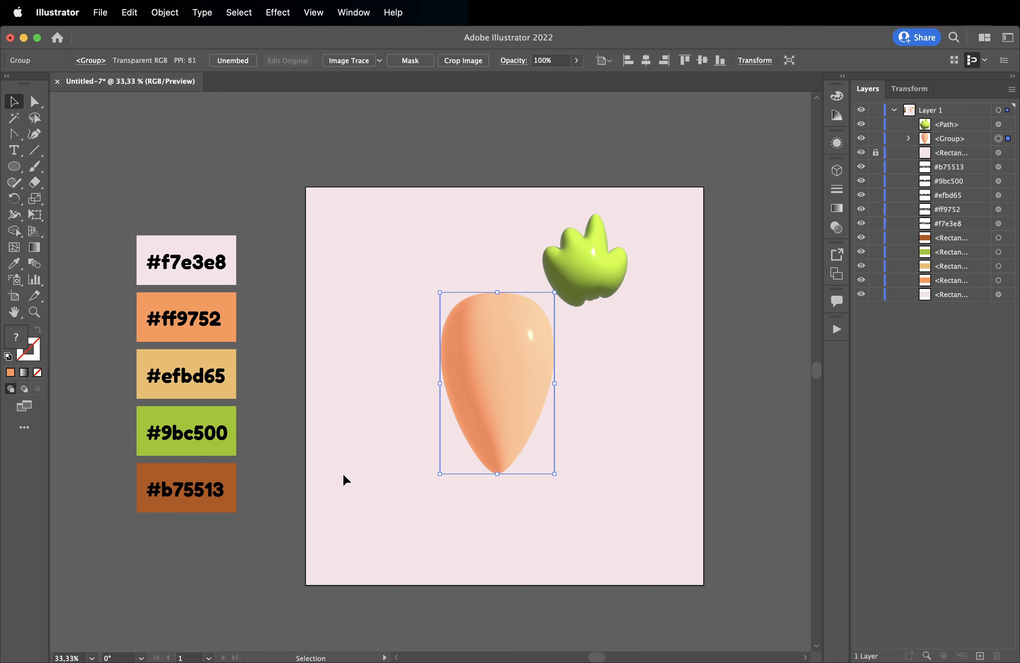
Step: Expand the leaves' appearance and convert their colours to grayscale
{"action": "left_click", "coordinate": [583, 264]}
{"action": "left_click", "coordinate": [165, 12]}
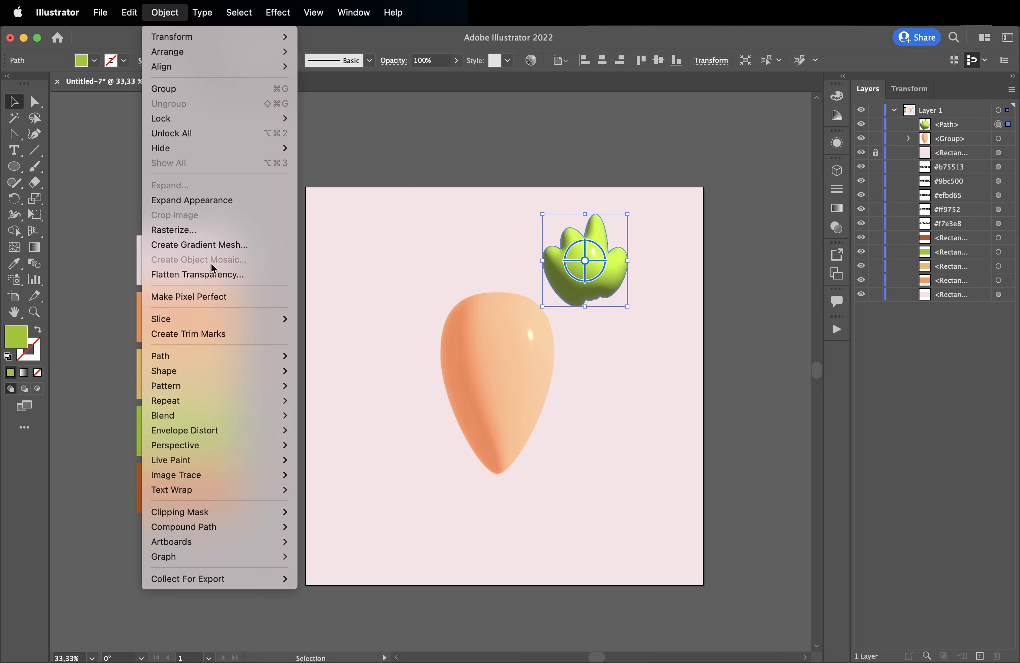
{"action": "left_click", "coordinate": [214, 200]}
{"action": "left_click", "coordinate": [130, 12]}
{"action": "mouse_move", "coordinate": [258, 281]}
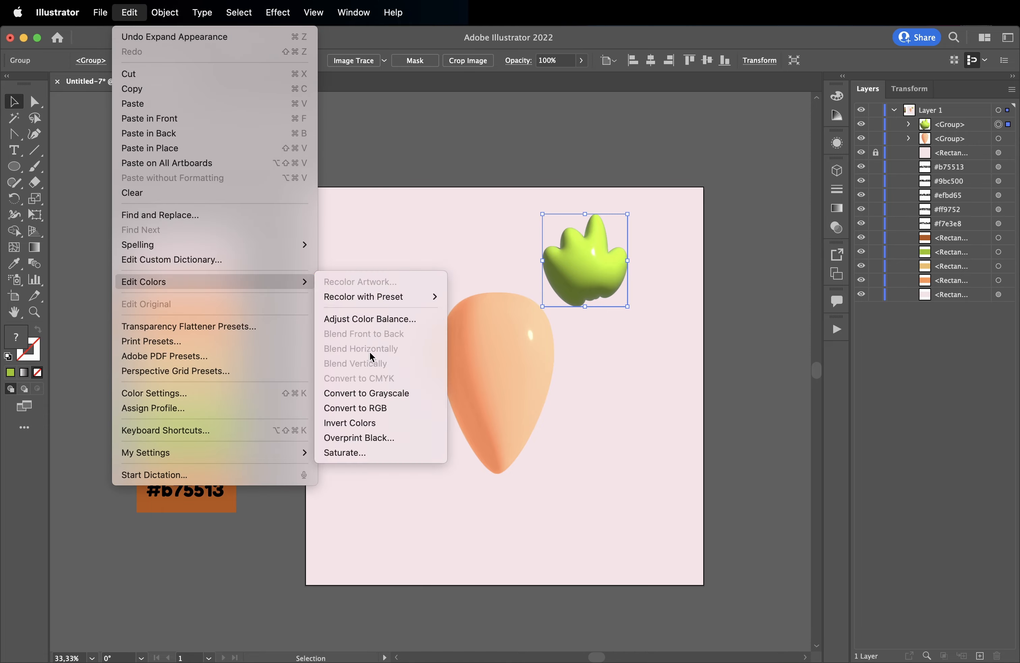
{"action": "left_click", "coordinate": [376, 394]}
Step: Adjust the grayscale leaves' colour balance by converting it to RGB with red 2%, green 26% and blue -3%
{"action": "left_click", "coordinate": [130, 12]}
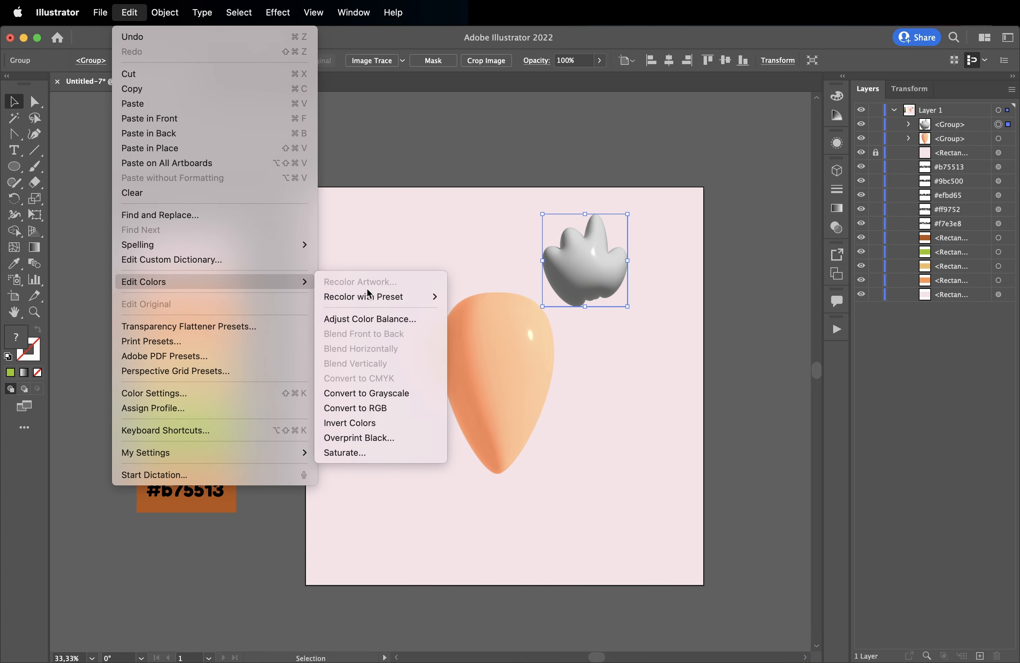
{"action": "left_click", "coordinate": [385, 318]}
{"action": "left_click", "coordinate": [202, 289]}
{"action": "left_click", "coordinate": [202, 304]}
{"action": "left_click", "coordinate": [144, 308]}
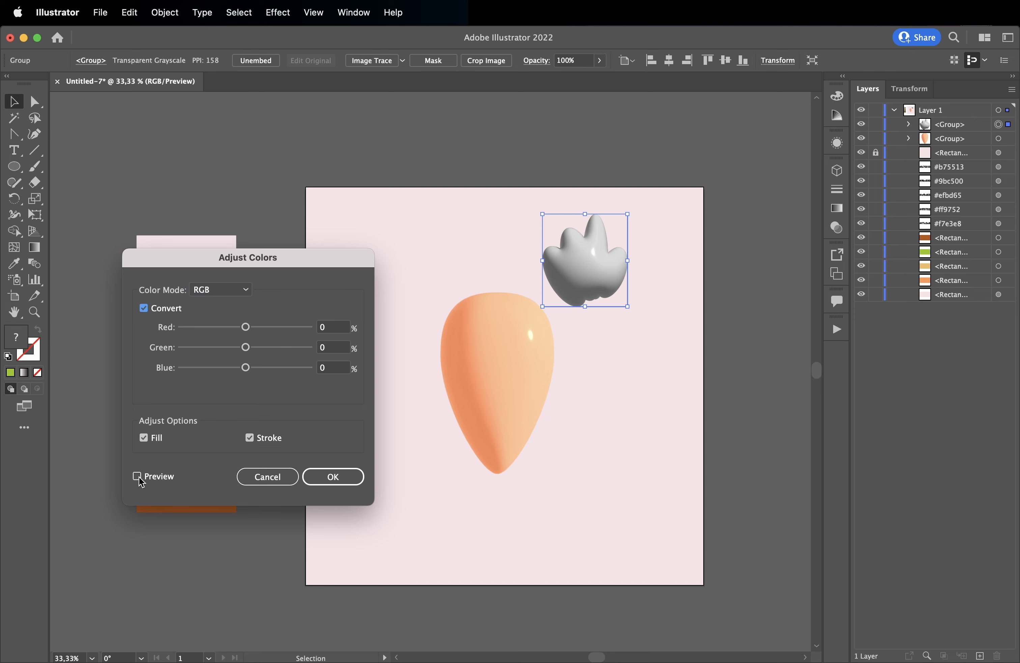
{"action": "left_click", "coordinate": [136, 476]}
{"action": "left_click_drag", "start_coordinate": [246, 326], "coordinate": [261, 348]}
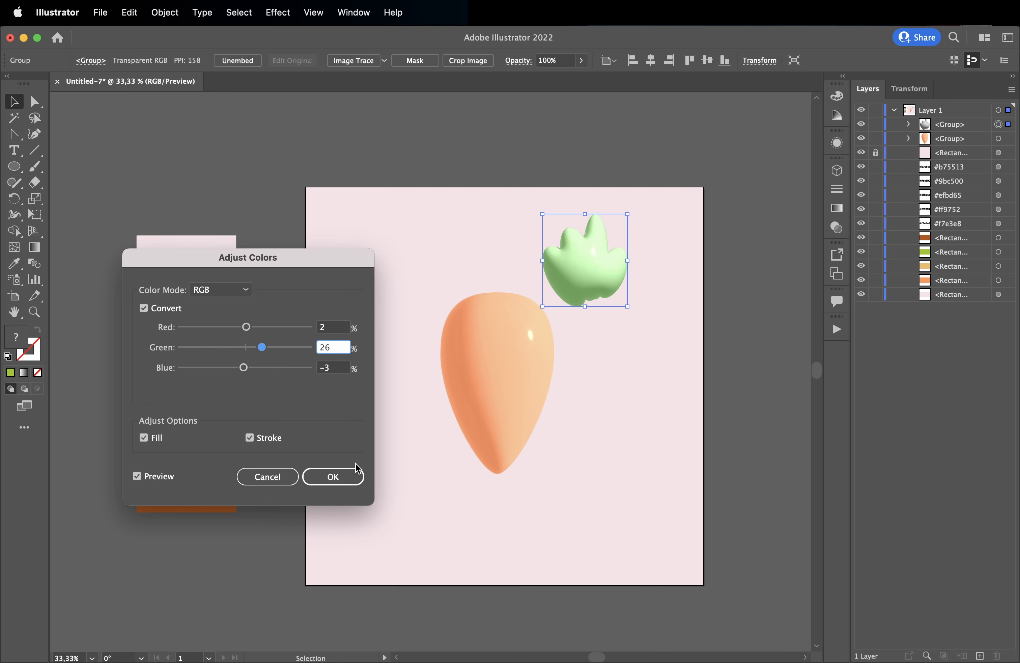
{"action": "left_click", "coordinate": [351, 475]}
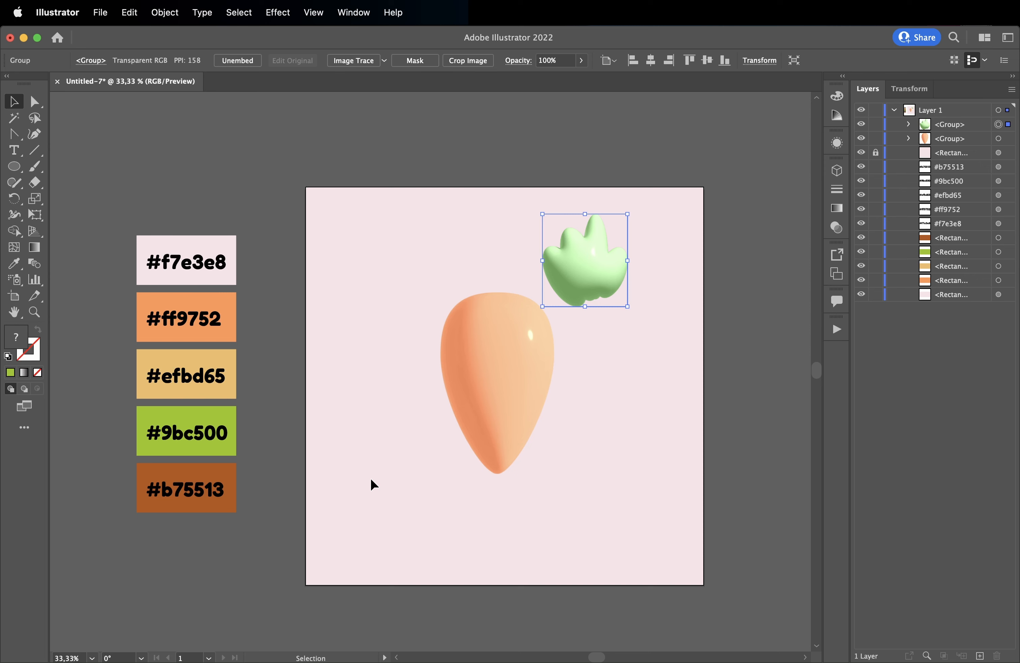
Step: Move the leaves onto the carrot's upper end, centred on it, and send them one level back behind the body
{"action": "left_click_drag", "start_coordinate": [569, 270], "coordinate": [495, 284]}
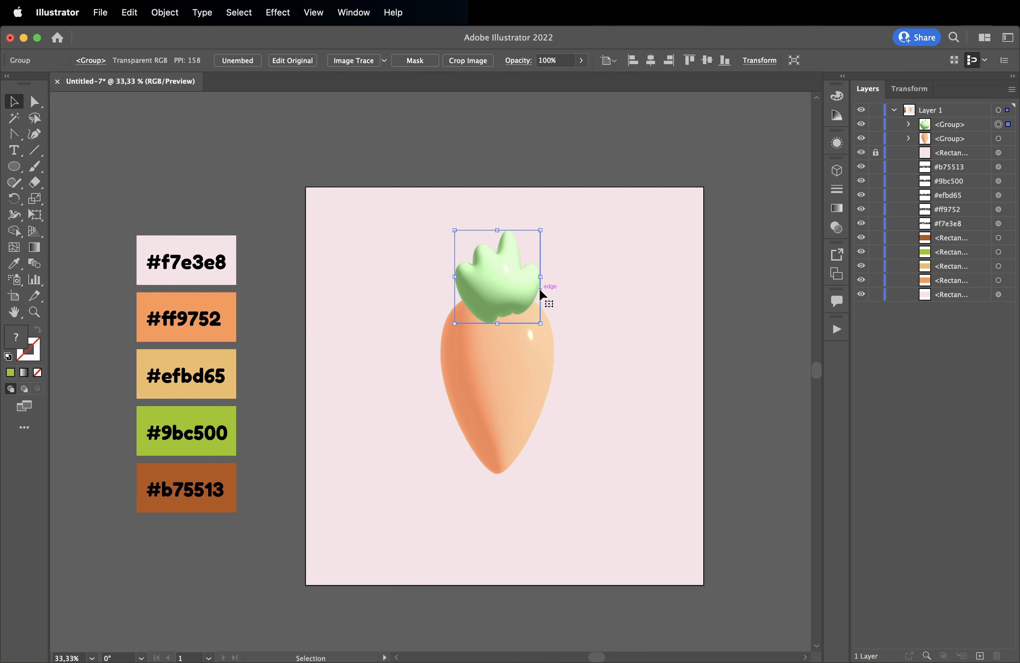
{"action": "key", "text": "shift+bracketleft"}
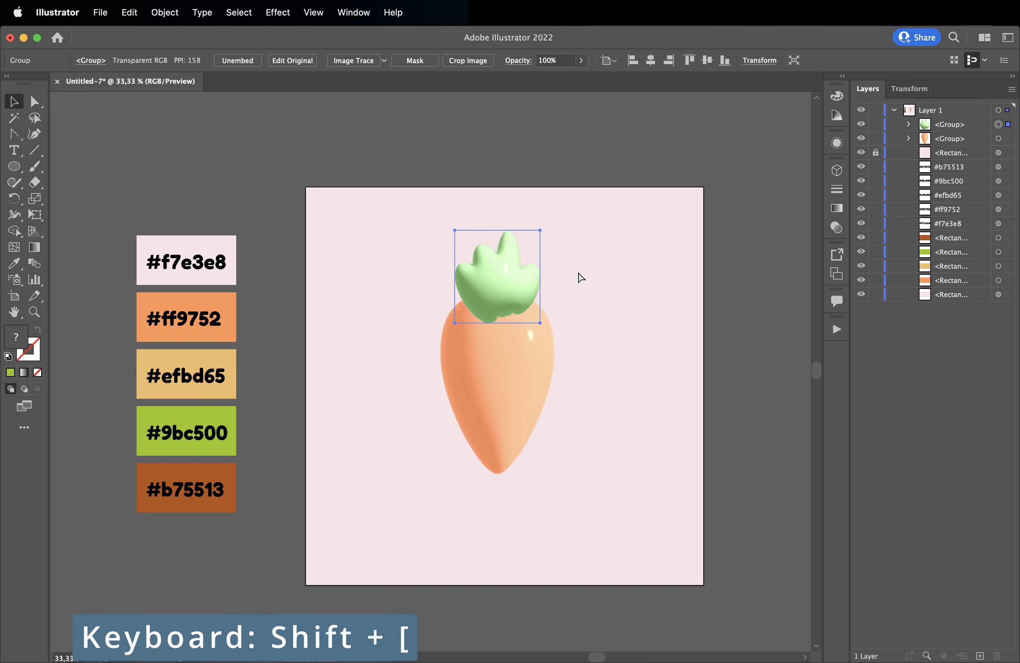
{"action": "key", "text": "shift+bracketleft"}
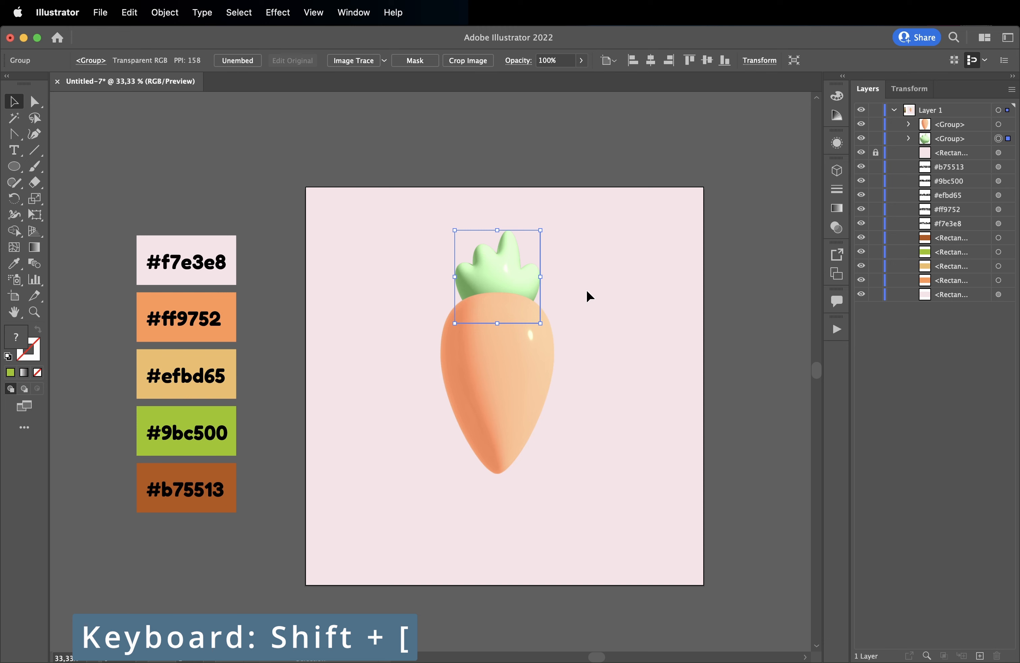
{"action": "left_click", "coordinate": [586, 291]}
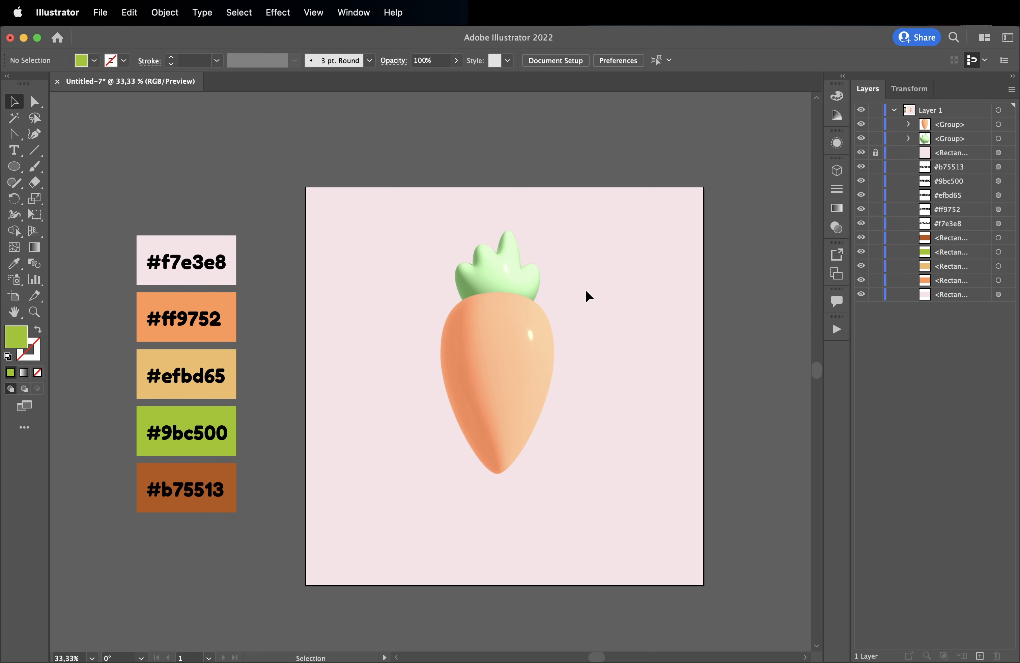
Step: Draw four short horizontal rounded rectangles filled with the #b75513 swatch colour, staggered across the carrot's lower tip
{"action": "key", "text": "super+equal"}
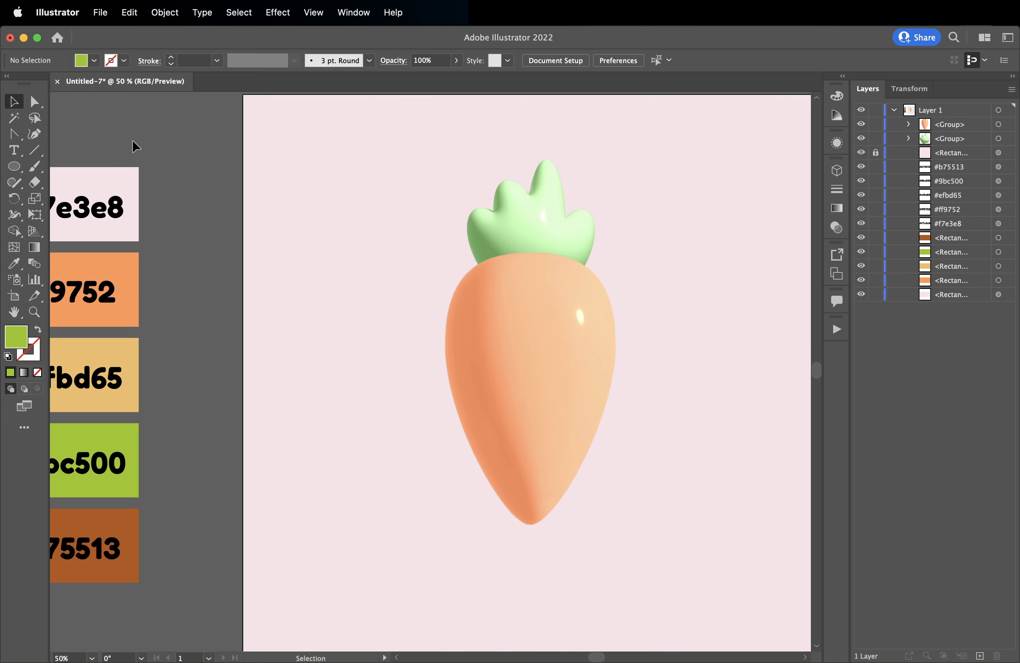
{"action": "left_click", "coordinate": [14, 168]}
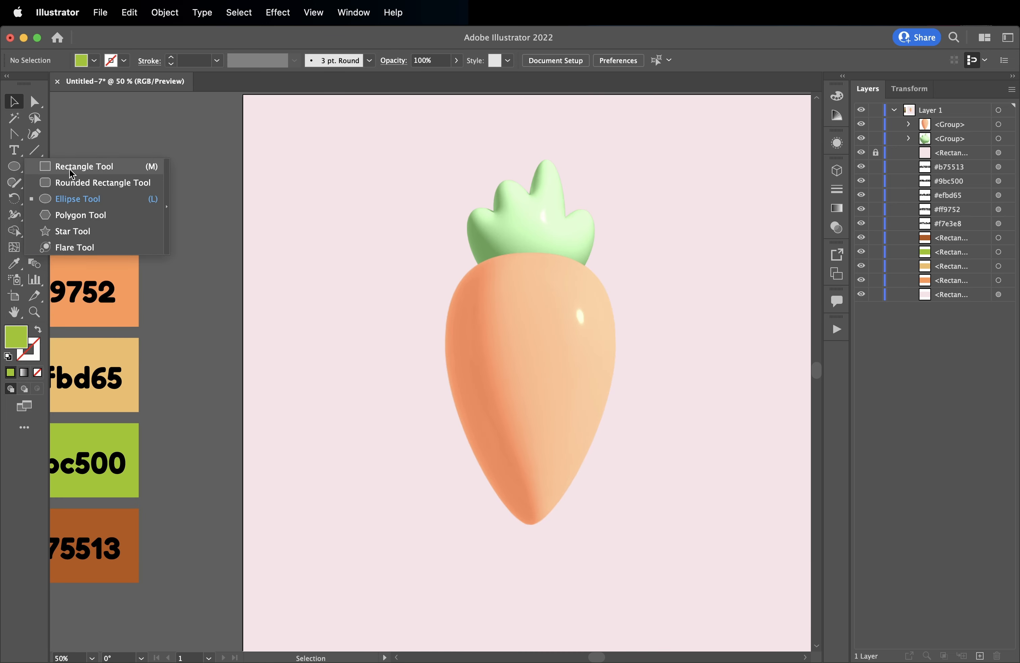
{"action": "left_click", "coordinate": [76, 183]}
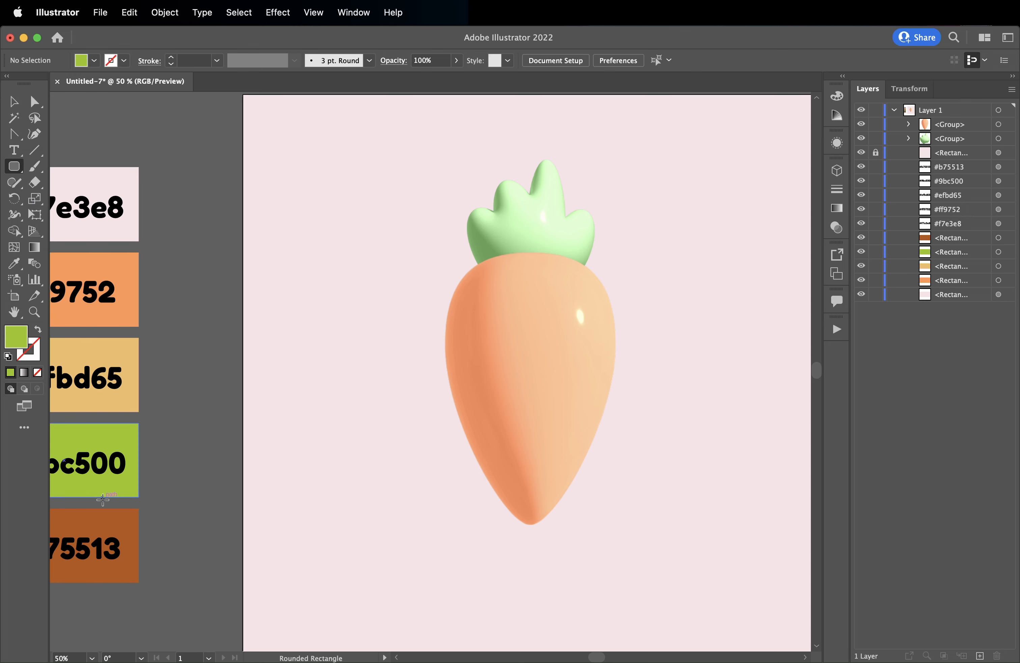
{"action": "key", "text": "i"}
{"action": "left_click", "coordinate": [115, 520]}
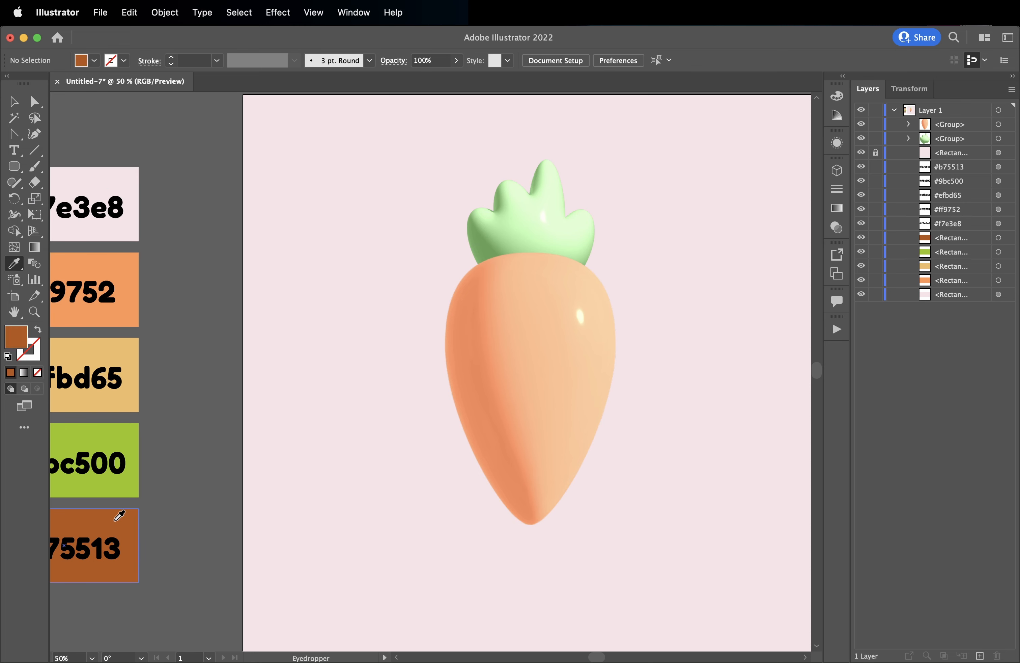
{"action": "left_click", "coordinate": [14, 166]}
{"action": "left_click_drag", "start_coordinate": [514, 497], "coordinate": [536, 498]}
{"action": "left_click_drag", "start_coordinate": [535, 478], "coordinate": [566, 479]}
{"action": "left_click_drag", "start_coordinate": [491, 463], "coordinate": [531, 463]}
{"action": "left_click_drag", "start_coordinate": [541, 443], "coordinate": [579, 447]}
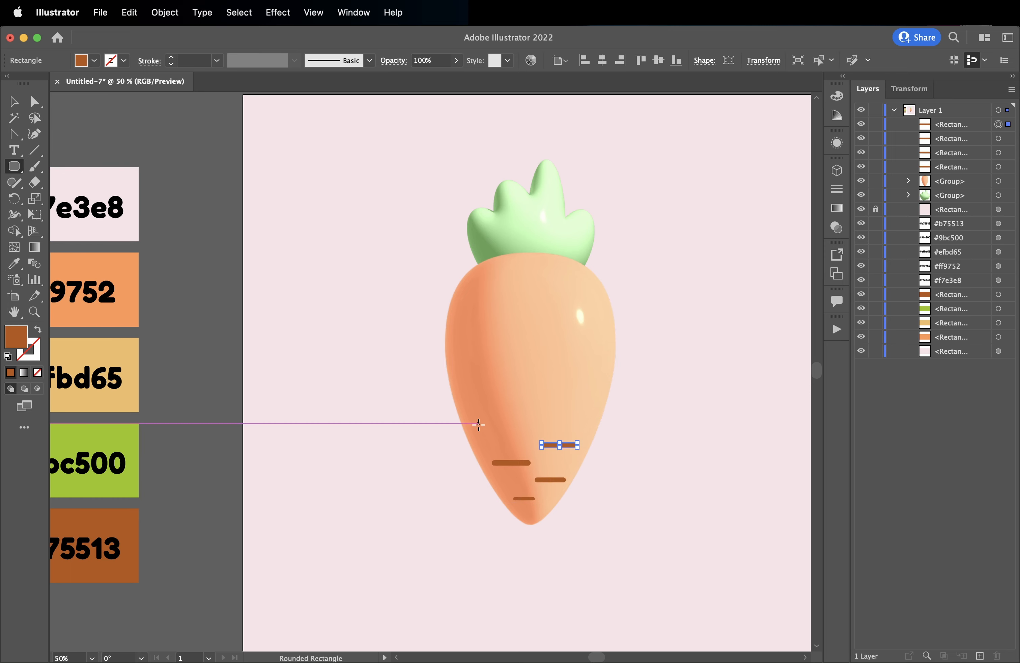
Step: Draw 14 more brown rounded stripes of varying length and thickness, scattered up the rest of the carrot body
{"action": "mouse_move", "coordinate": [478, 424]}
{"action": "left_mouse_down"}
{"action": "mouse_move", "coordinate": [573, 416]}
{"action": "mouse_move", "coordinate": [588, 429]}
{"action": "left_mouse_up"}
{"action": "left_click_drag", "start_coordinate": [462, 396], "coordinate": [607, 380]}
{"action": "left_click_drag", "start_coordinate": [488, 366], "coordinate": [530, 370]}
{"action": "left_click_drag", "start_coordinate": [456, 338], "coordinate": [500, 343]}
{"action": "mouse_move", "coordinate": [541, 344]}
{"action": "left_mouse_down"}
{"action": "mouse_move", "coordinate": [582, 349]}
{"action": "mouse_move", "coordinate": [607, 322]}
{"action": "left_mouse_up"}
{"action": "left_click_drag", "start_coordinate": [488, 317], "coordinate": [513, 325]}
{"action": "left_click_drag", "start_coordinate": [471, 293], "coordinate": [601, 303]}
{"action": "left_click_drag", "start_coordinate": [519, 274], "coordinate": [575, 279]}
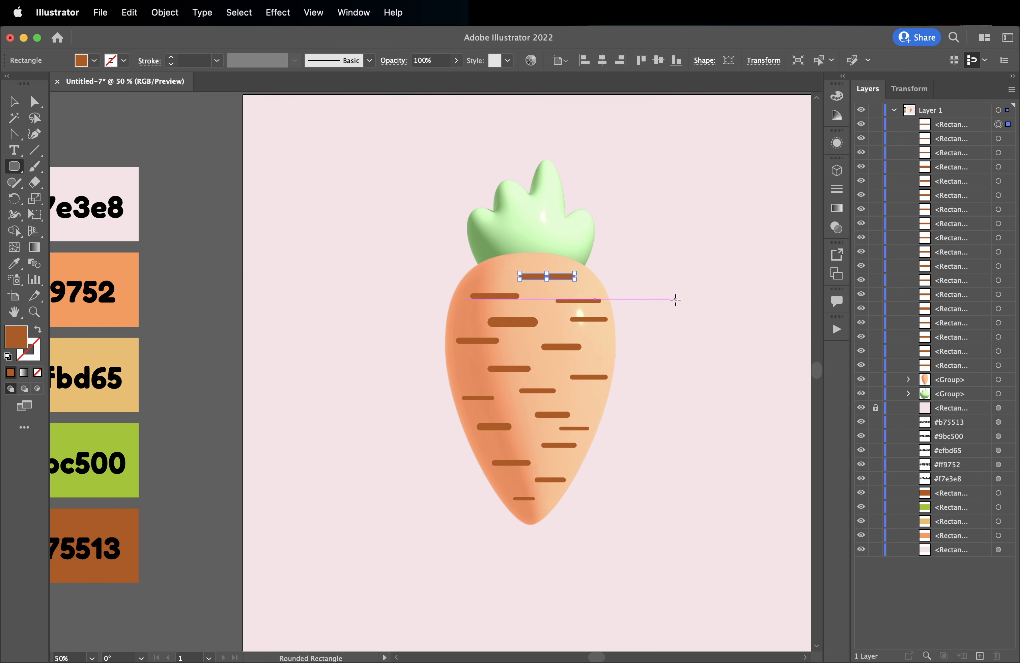
Step: Select all brown stripes by fill colour with the Magic Wand, exclude the #b75513 swatch and group them
{"action": "left_click", "coordinate": [14, 119]}
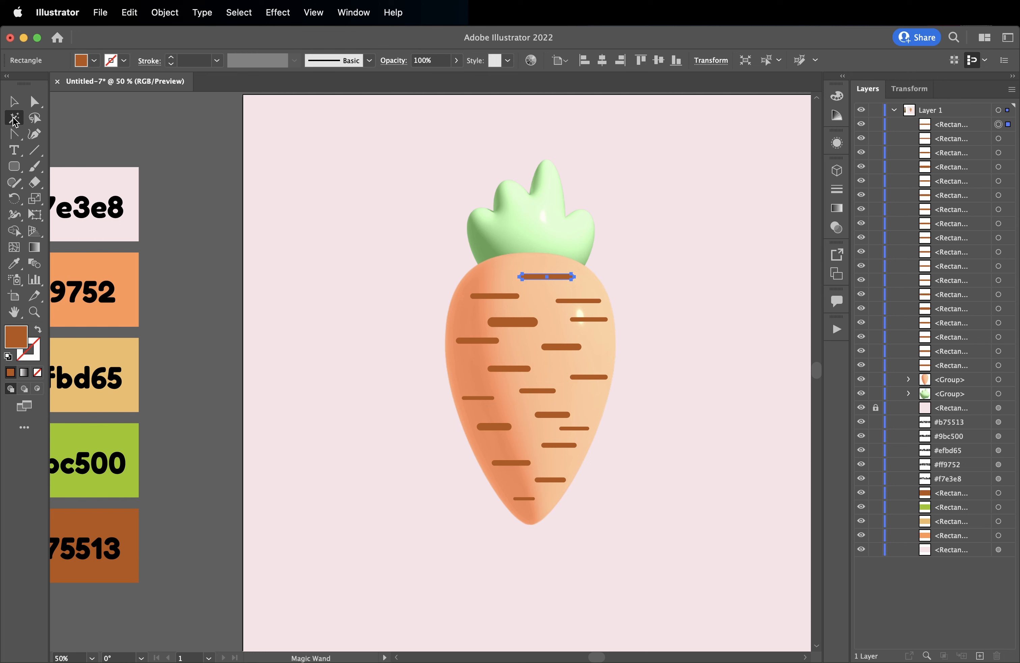
{"action": "double_click", "coordinate": [14, 119]}
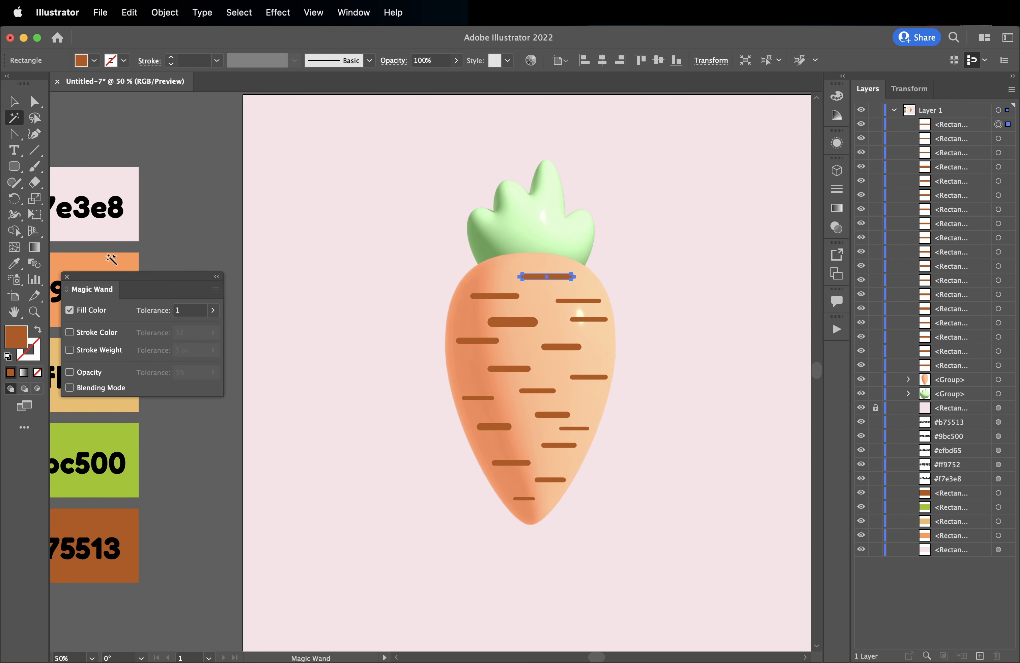
{"action": "left_click", "coordinate": [67, 277]}
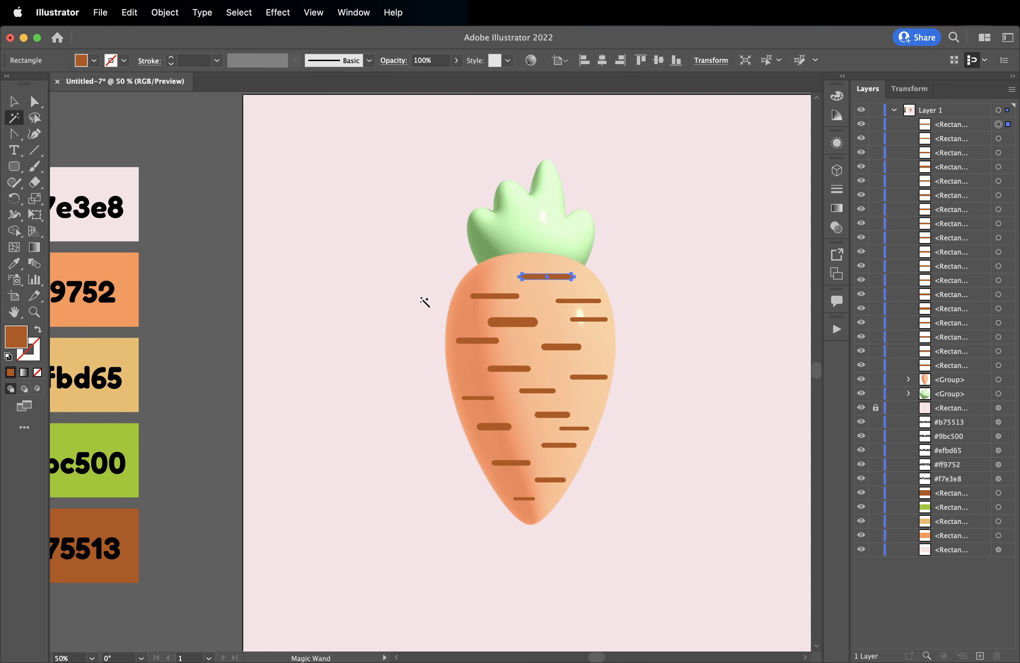
{"action": "left_click", "coordinate": [546, 276]}
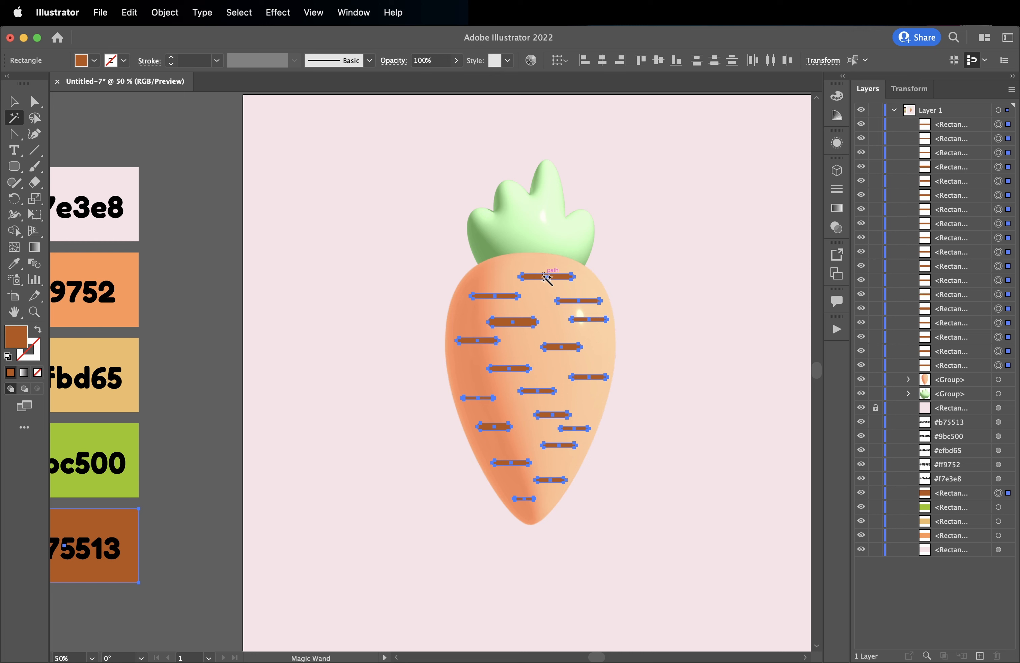
{"action": "key", "text": "v"}
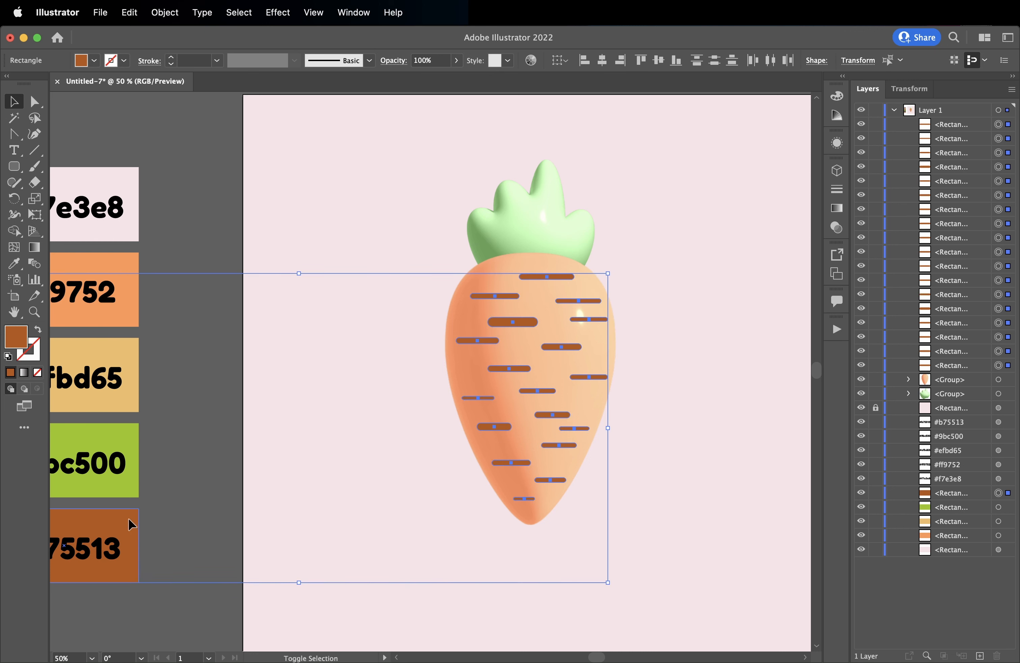
{"action": "left_click", "coordinate": [133, 530], "text": "shift"}
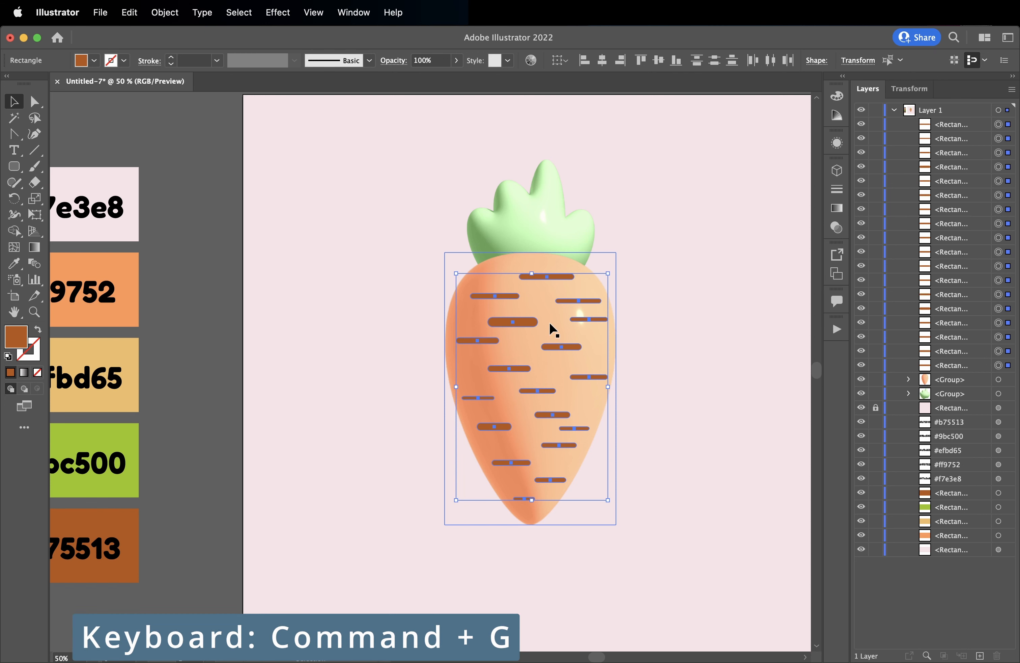
{"action": "right_click", "coordinate": [551, 335]}
{"action": "left_click", "coordinate": [592, 441]}
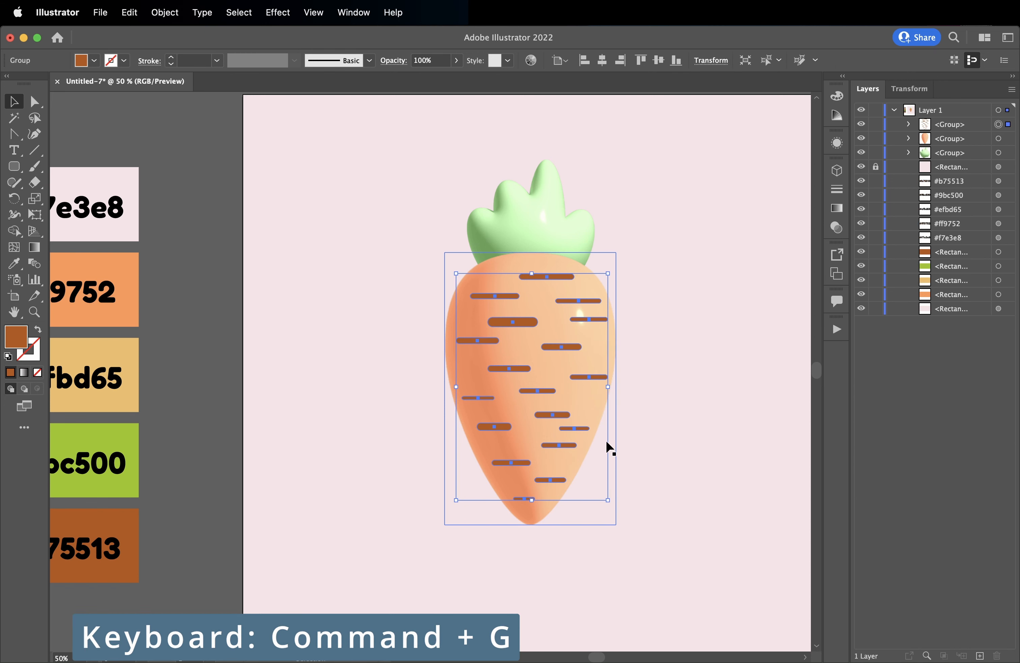
Step: Give the stripe group the Screen blending mode and 50% opacity
{"action": "left_click", "coordinate": [837, 230]}
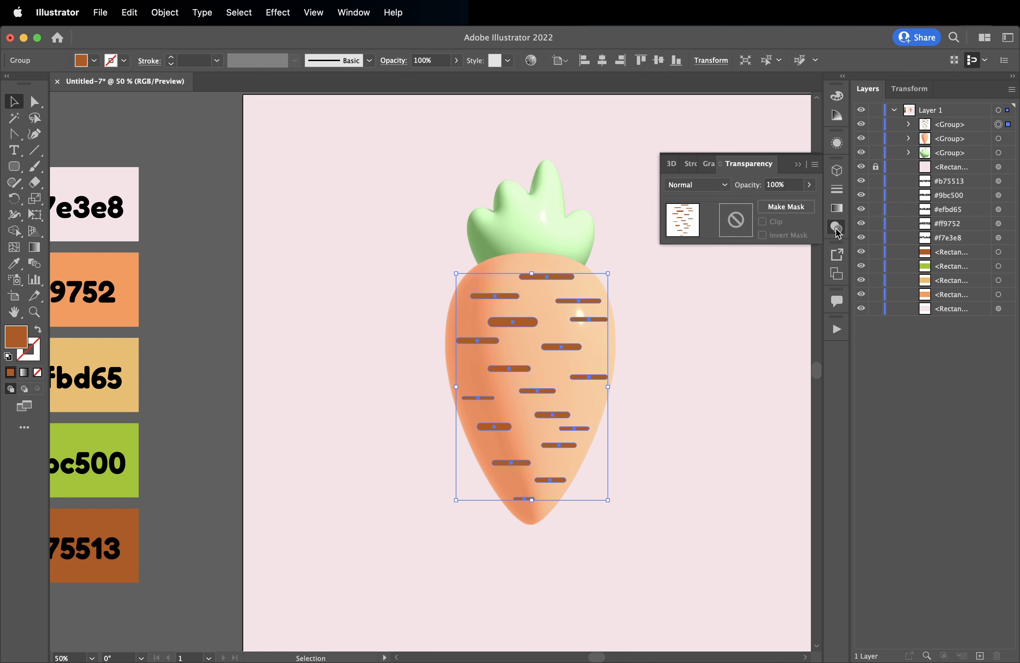
{"action": "left_click", "coordinate": [699, 186]}
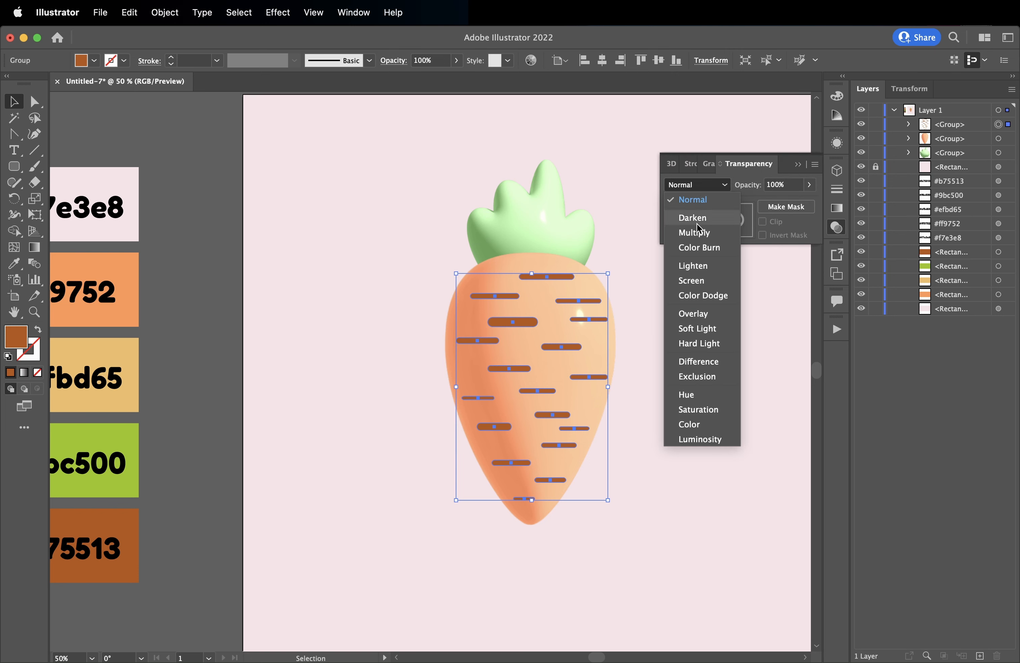
{"action": "left_click", "coordinate": [693, 280]}
{"action": "left_click", "coordinate": [789, 184]}
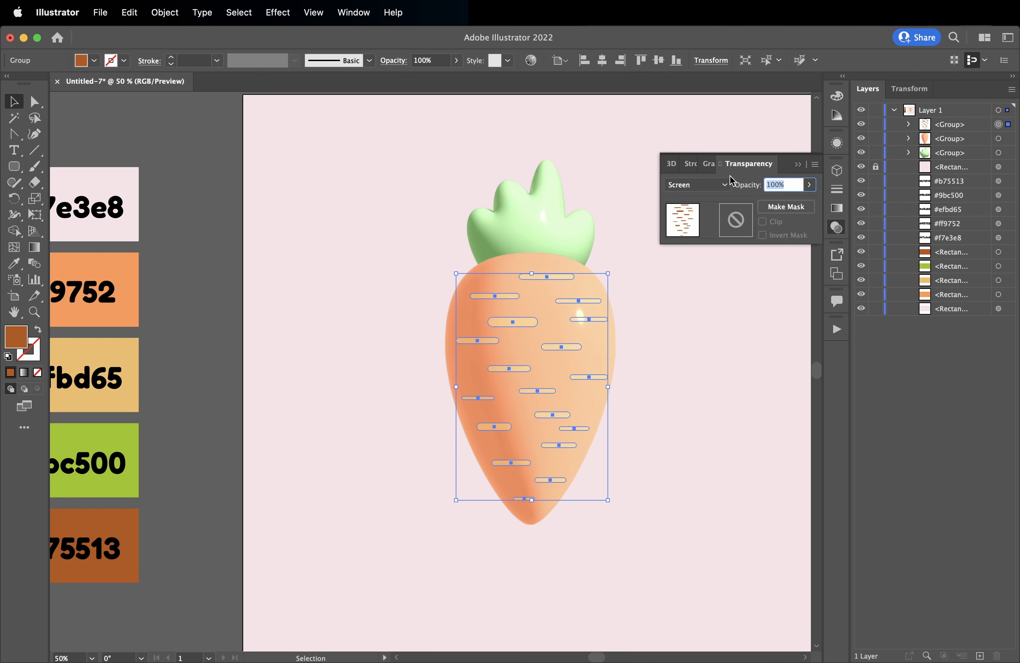
{"action": "type", "text": "50"}
{"action": "key", "text": "Return"}
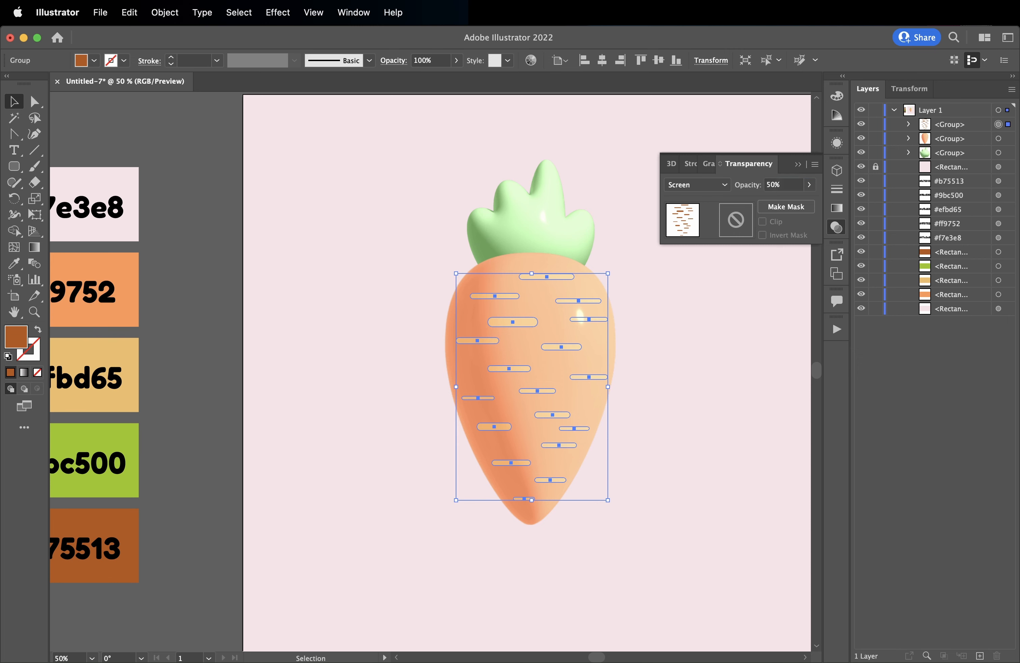
{"action": "left_click", "coordinate": [656, 318]}
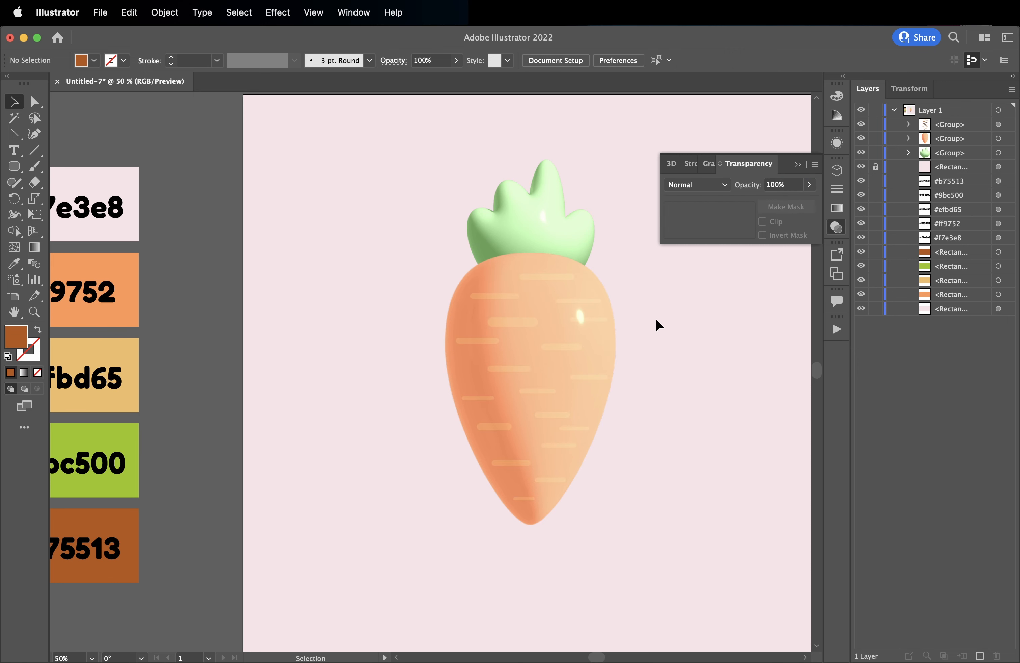
{"action": "scroll", "coordinate": [656, 318], "scroll_direction": "right", "scroll_amount": 5}
{"action": "scroll", "coordinate": [655, 318], "scroll_direction": "up", "scroll_amount": 3}
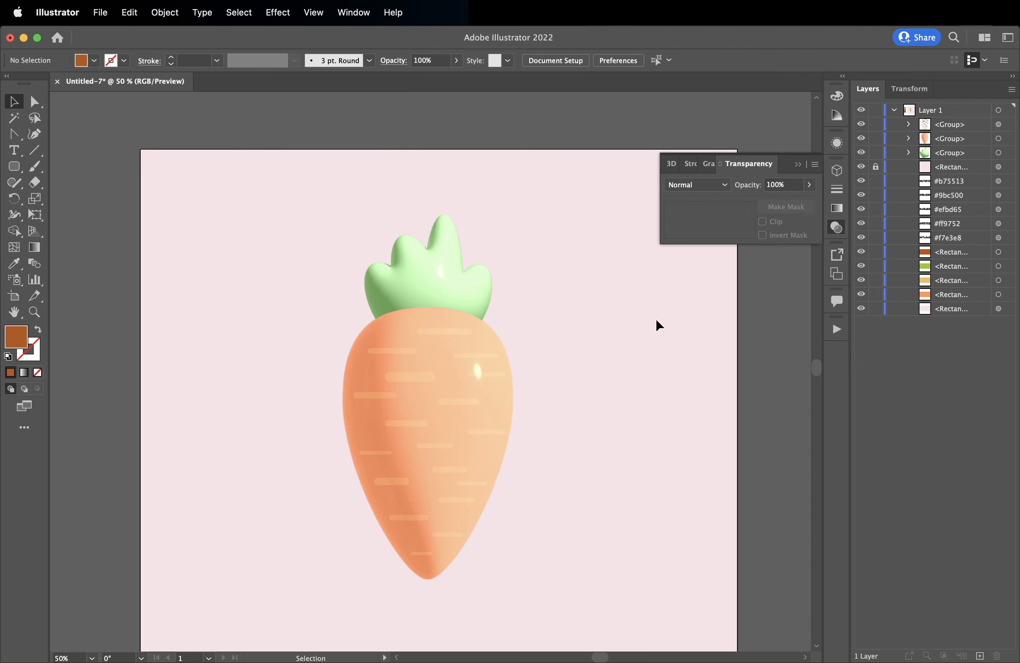
{"action": "left_click", "coordinate": [799, 164]}
Step: Group the leaves, carrot body and stripes into one object
{"action": "key", "text": "super+minus"}
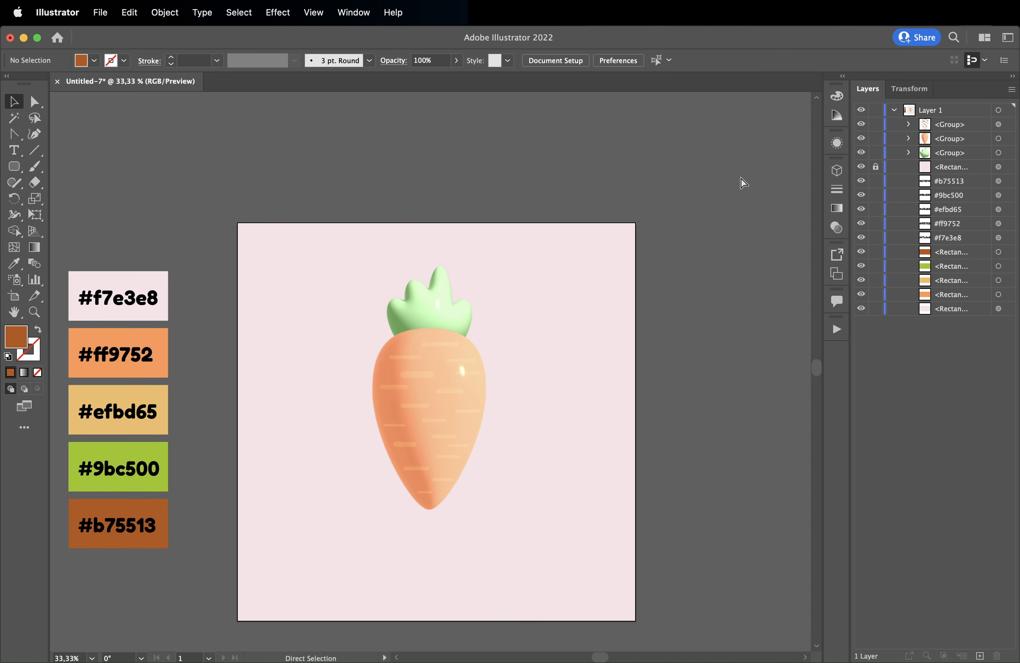
{"action": "scroll", "coordinate": [367, 243], "scroll_direction": "left", "scroll_amount": 2}
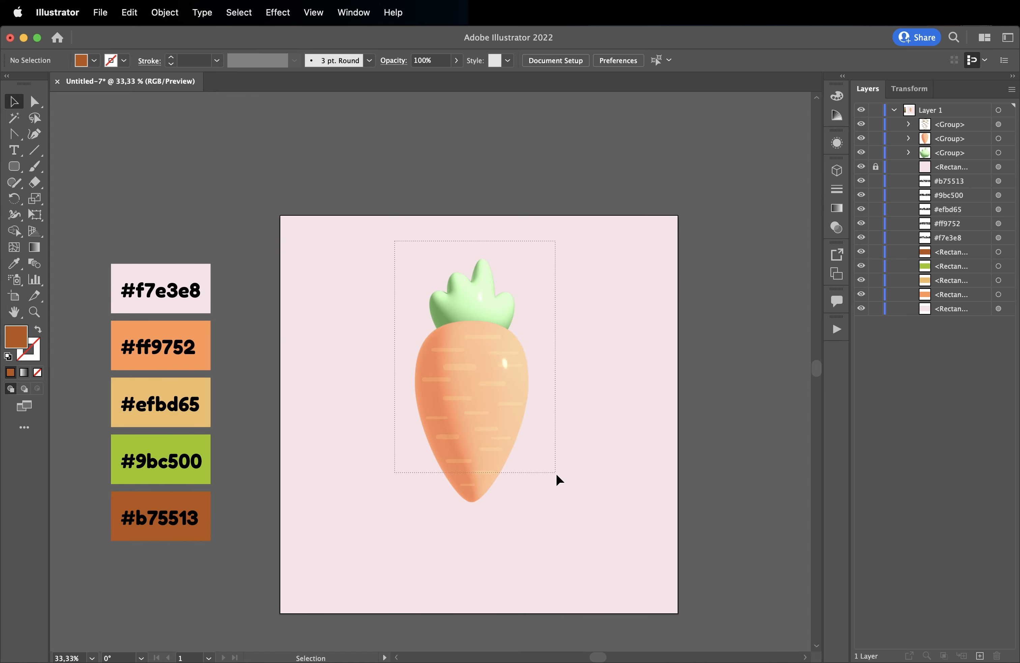
{"action": "left_click_drag", "start_coordinate": [555, 472], "coordinate": [572, 512]}
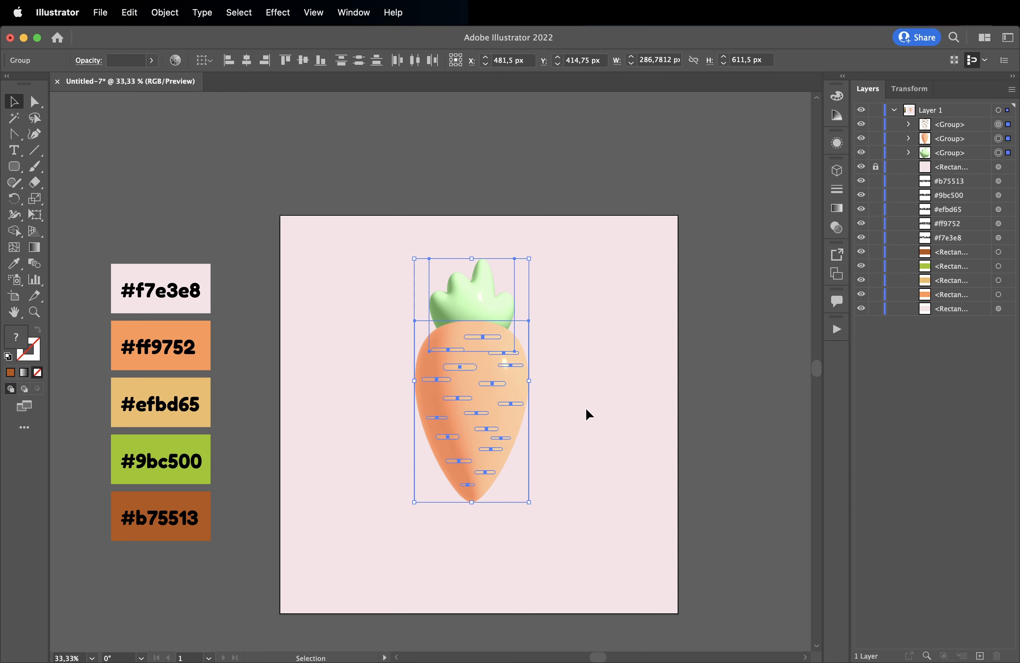
{"action": "key", "text": "super+g"}
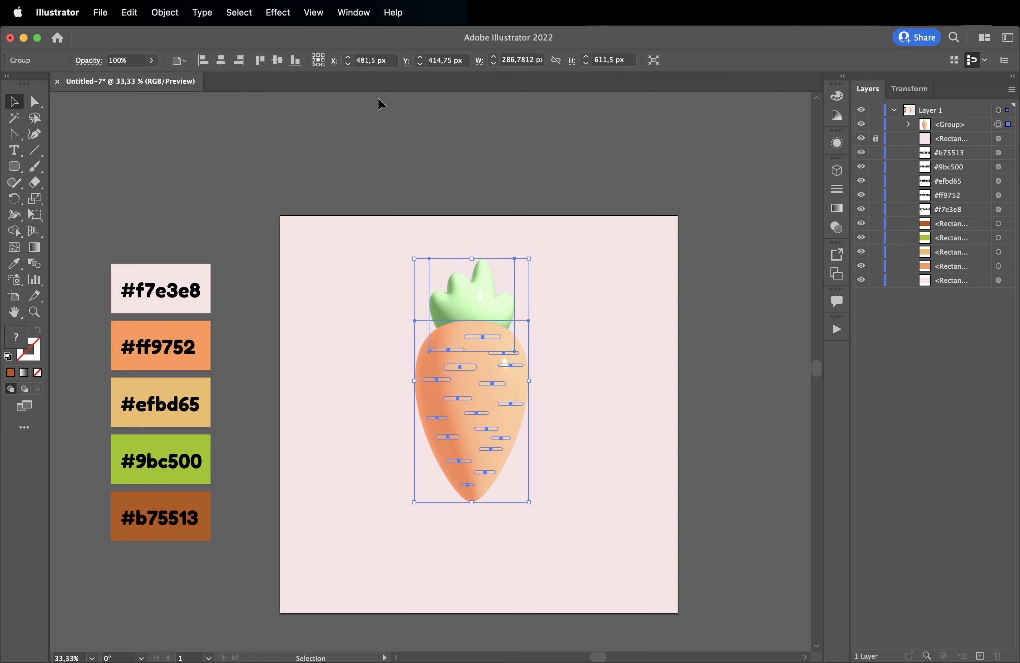
Step: Apply a Multiply drop shadow to the carrot group with 50% opacity, -20 px X offset, 7 px Y offset and 20 px blur
{"action": "left_click", "coordinate": [280, 12]}
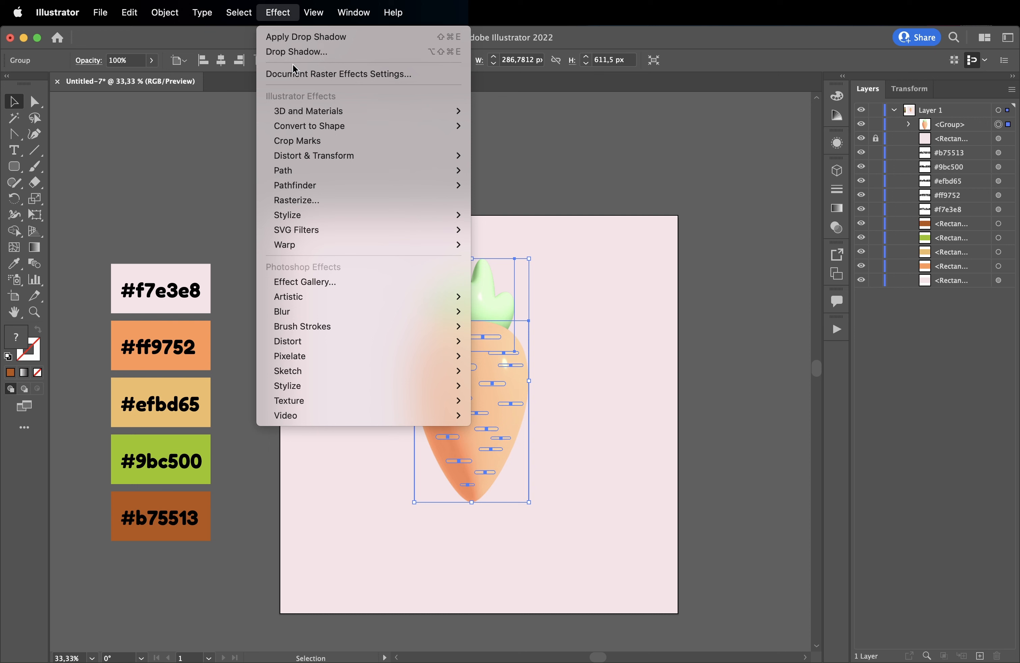
{"action": "mouse_move", "coordinate": [380, 217]}
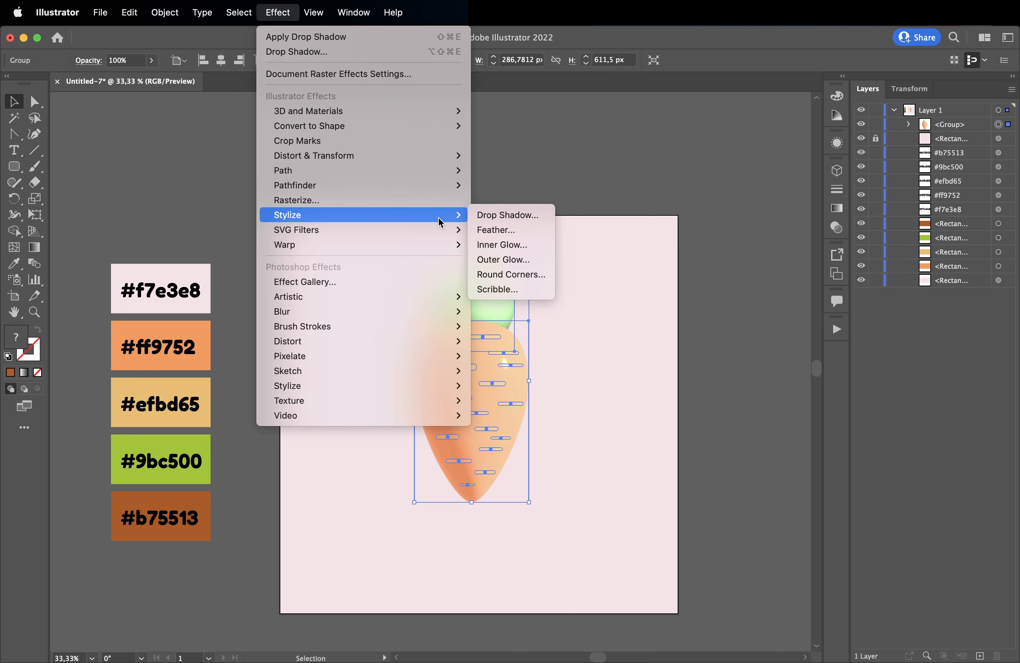
{"action": "left_click", "coordinate": [511, 216]}
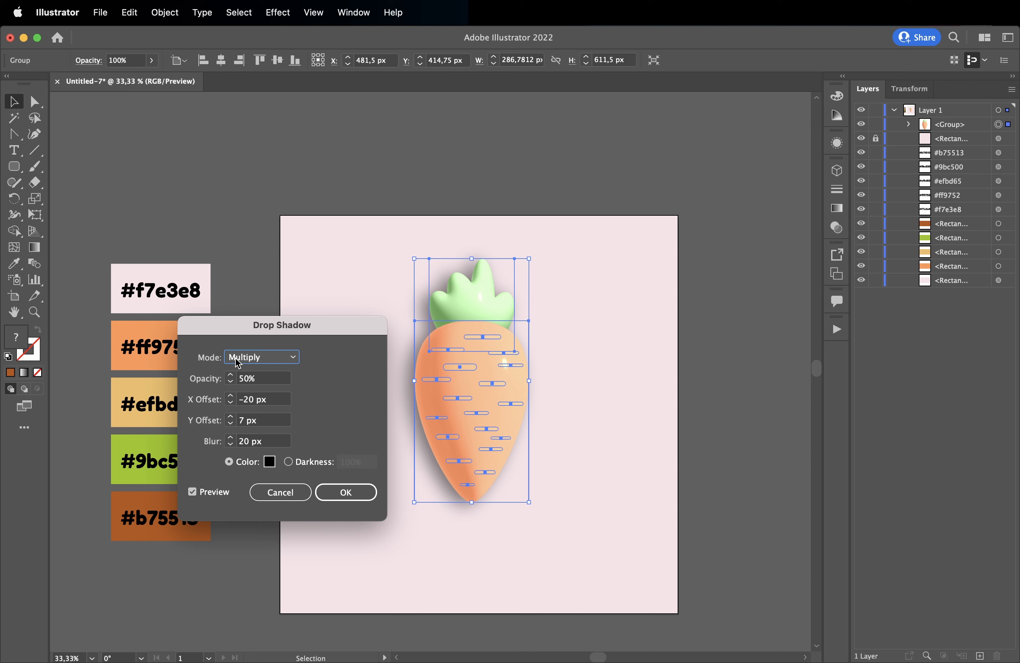
{"action": "left_click", "coordinate": [338, 494]}
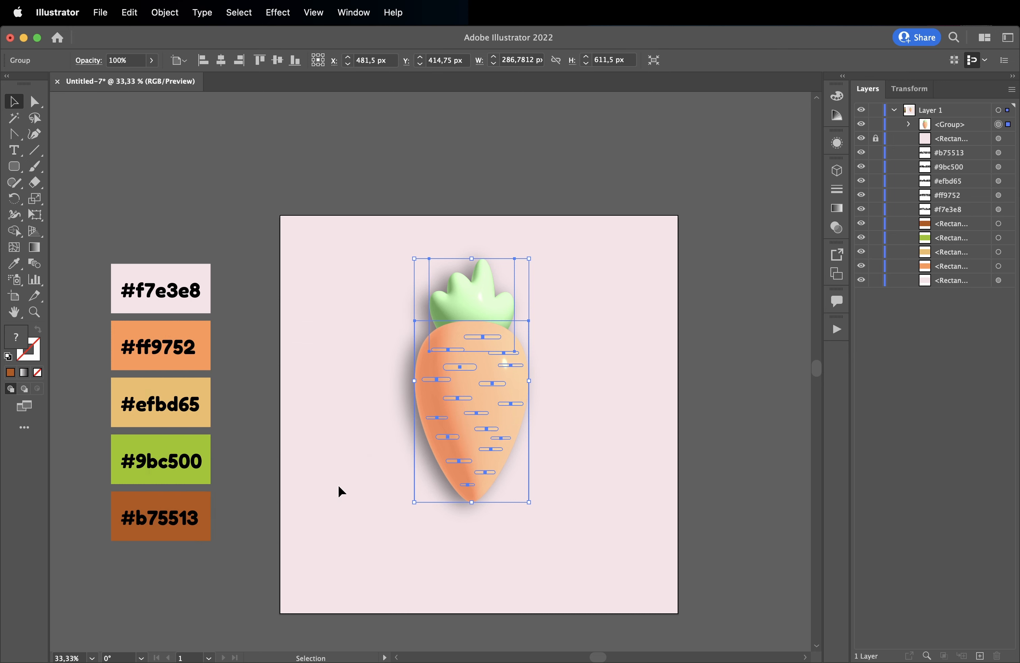
Step: Expand the carrot group's appearance and shift only its shadow image slightly up and to the left
{"action": "left_click", "coordinate": [167, 12]}
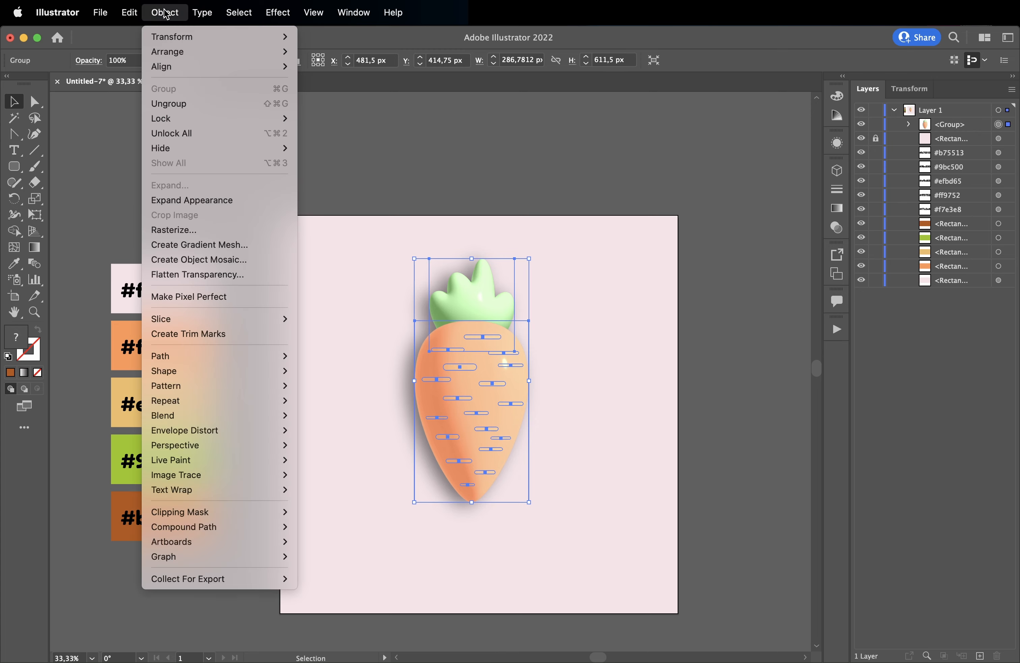
{"action": "left_click", "coordinate": [222, 200]}
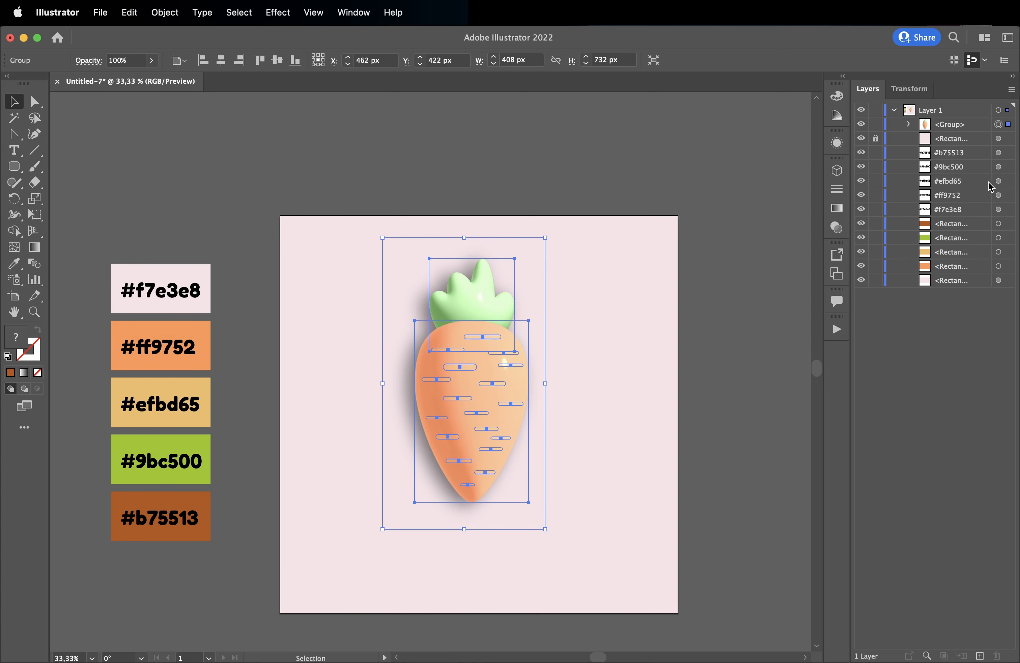
{"action": "left_click", "coordinate": [908, 124]}
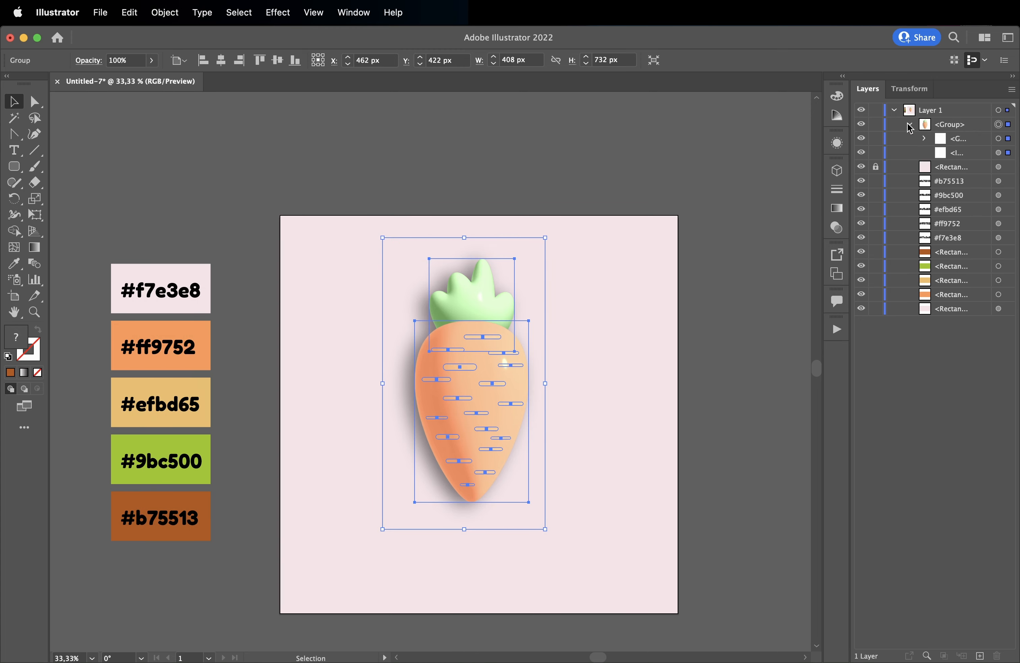
{"action": "left_click", "coordinate": [1007, 153]}
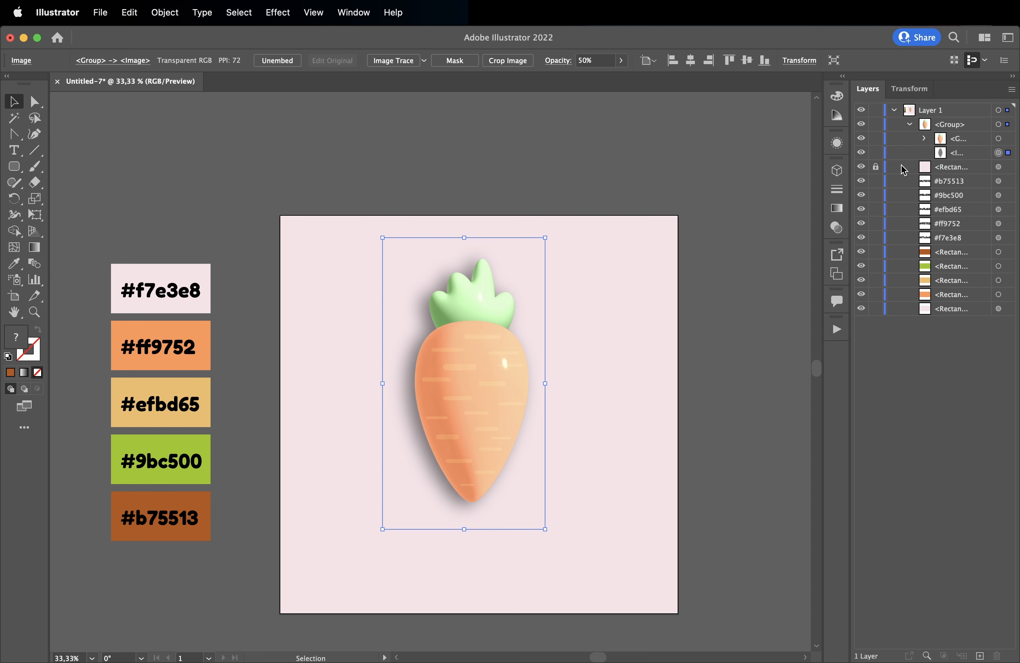
{"action": "left_click_drag", "start_coordinate": [400, 385], "coordinate": [394, 377]}
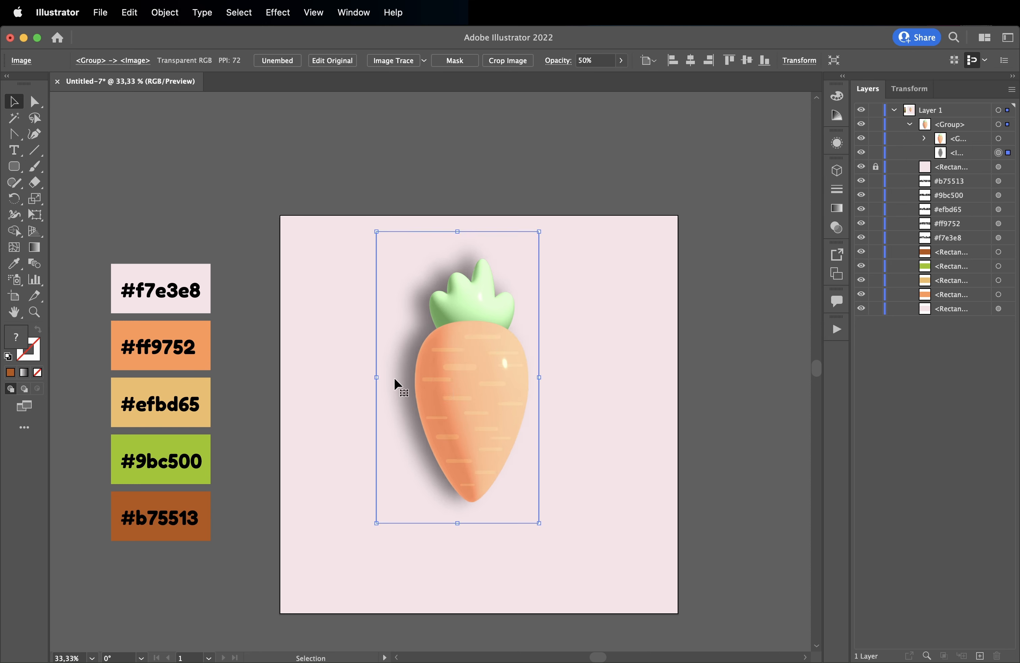
Step: Rotate the whole carrot group slightly clockwise, move it toward the middle of the artboard and deselect it
{"action": "left_click", "coordinate": [1008, 124]}
{"action": "left_click_drag", "start_coordinate": [548, 223], "coordinate": [573, 235]}
{"action": "left_click_drag", "start_coordinate": [488, 402], "coordinate": [502, 422]}
{"action": "left_click", "coordinate": [706, 327]}
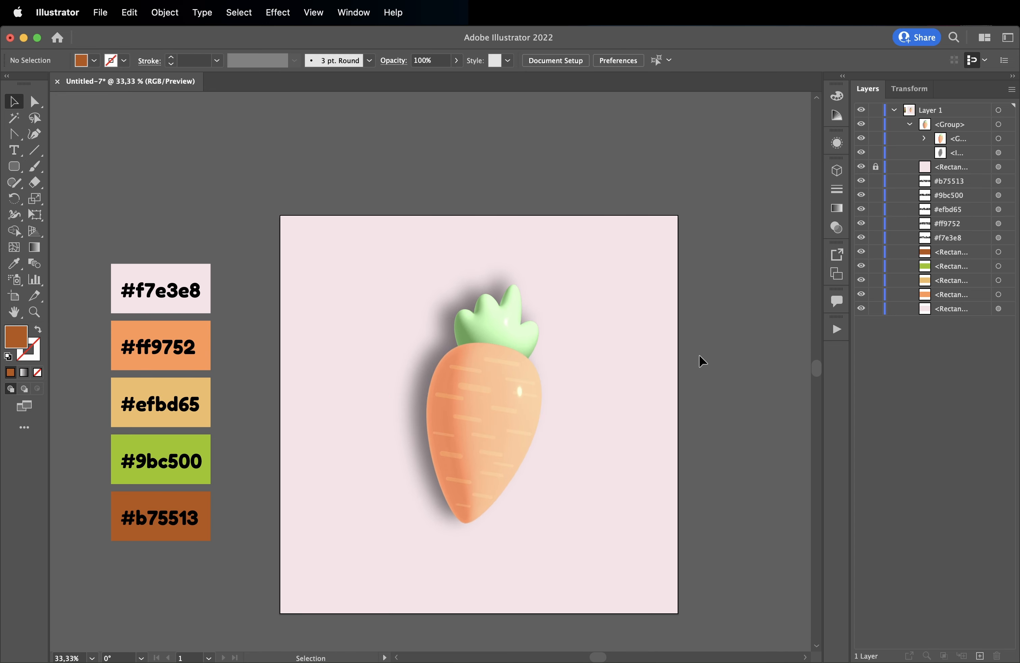